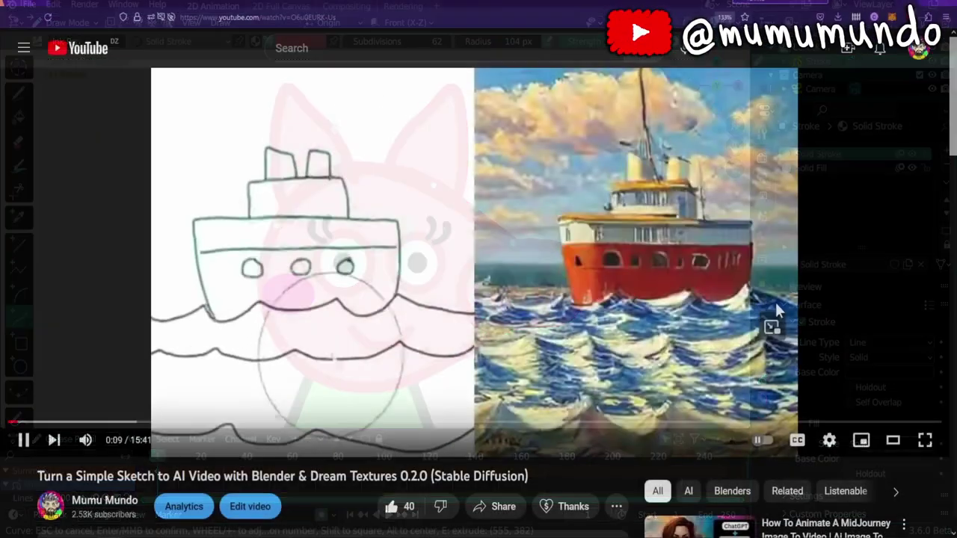
- Scroll down past the 'Turn a Simple Sketch to AI Video with Blender & Dream Textures' video
{"action": "scroll", "coordinate": [775, 300], "scroll_direction": "down", "scroll_amount": 1}
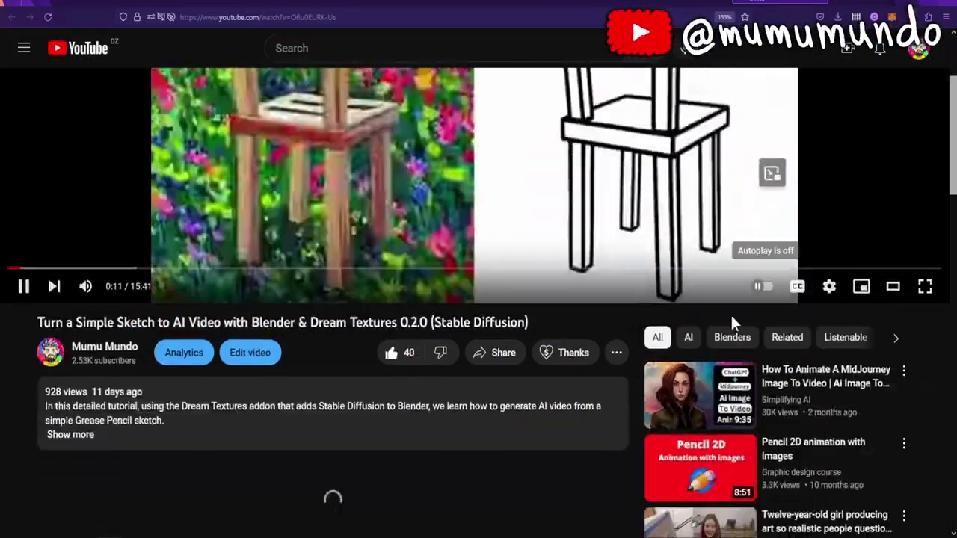
{"action": "scroll", "coordinate": [650, 336], "scroll_direction": "down", "scroll_amount": 1}
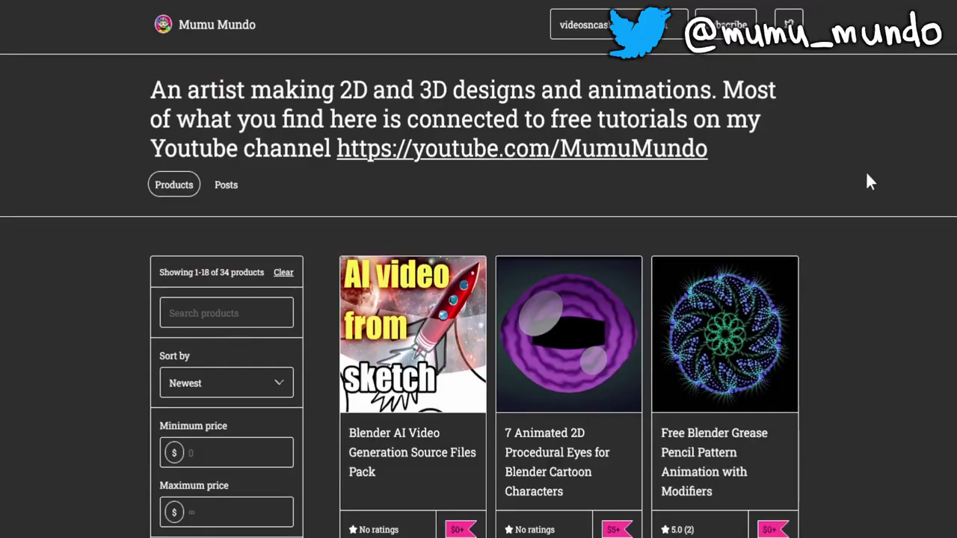
- Scroll down through the Mumu Mundo Gumroad Grease Pencil products and back up to the top
{"action": "scroll", "coordinate": [867, 180], "scroll_direction": "down", "scroll_amount": 6}
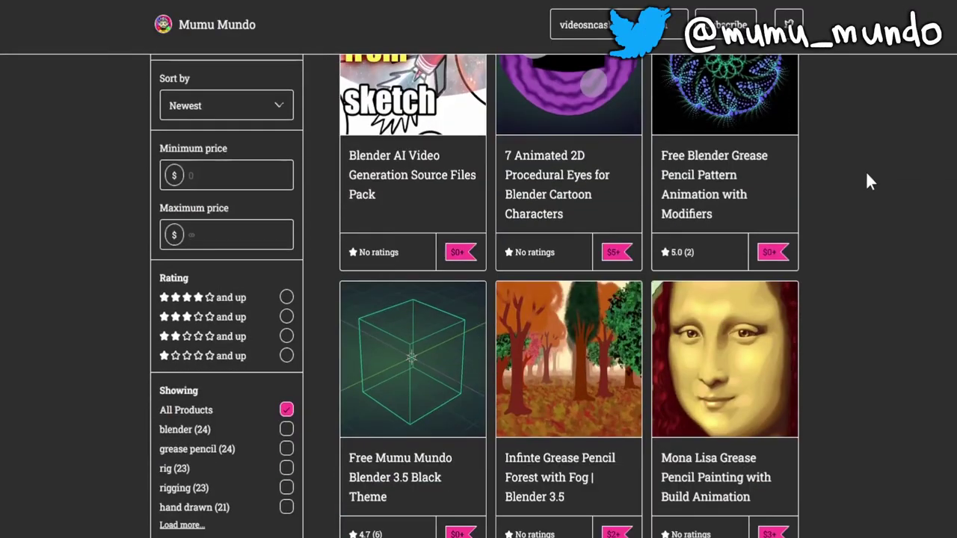
{"action": "scroll", "coordinate": [867, 176], "scroll_direction": "down", "scroll_amount": 9}
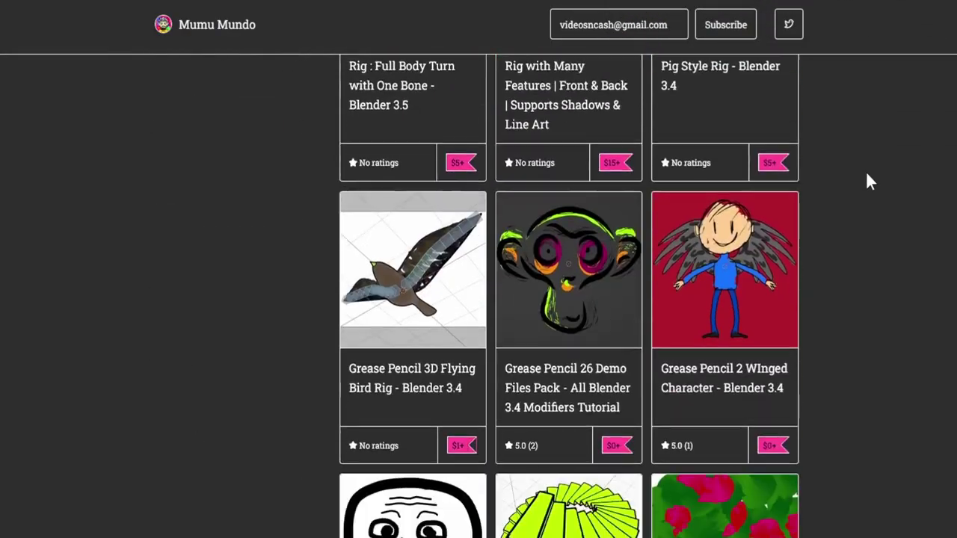
{"action": "scroll", "coordinate": [867, 179], "scroll_direction": "down", "scroll_amount": 5}
{"action": "scroll", "coordinate": [868, 180], "scroll_direction": "up", "scroll_amount": 6}
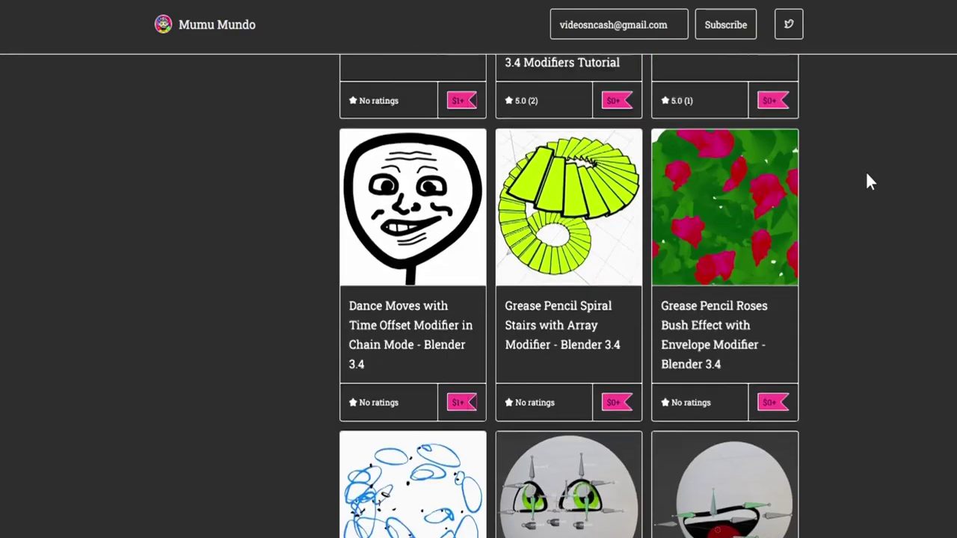
{"action": "scroll", "coordinate": [867, 181], "scroll_direction": "up", "scroll_amount": 14}
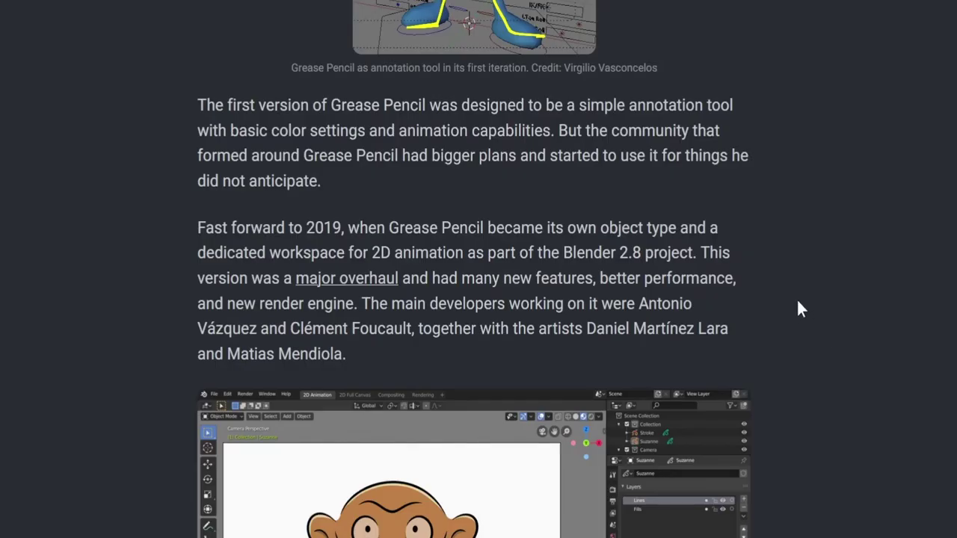
{"action": "scroll", "coordinate": [797, 298], "scroll_direction": "up", "scroll_amount": 7}
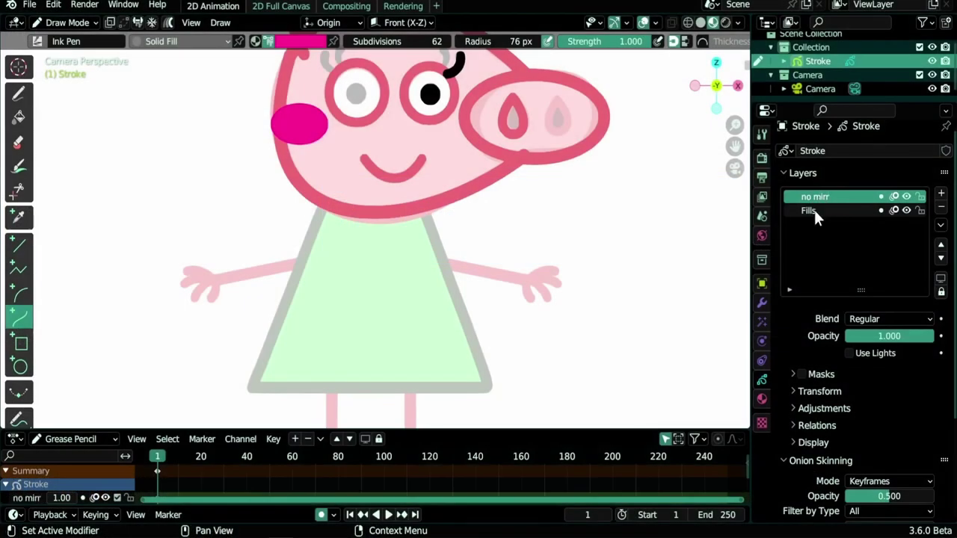
- Highlight the article's opening line through 'Viewport', and draw a dark green outline along the dress hem
{"action": "left_click", "coordinate": [813, 211]}
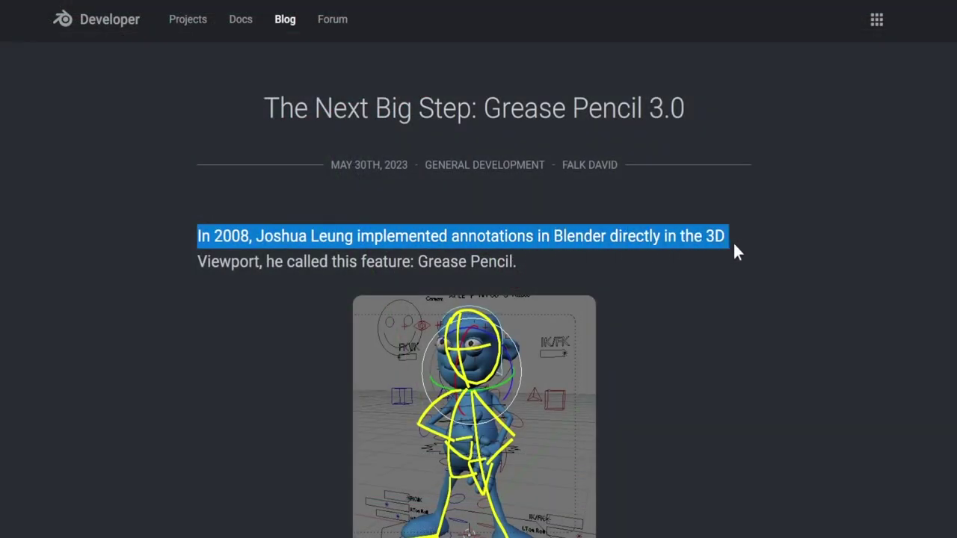
{"action": "left_click_drag", "start_coordinate": [238, 262], "coordinate": [260, 274]}
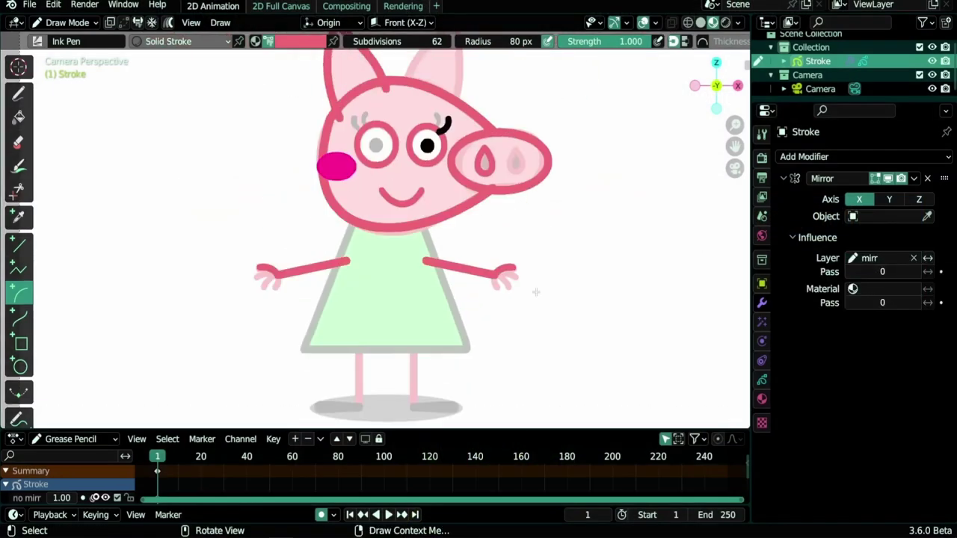
{"action": "right_click", "coordinate": [371, 146]}
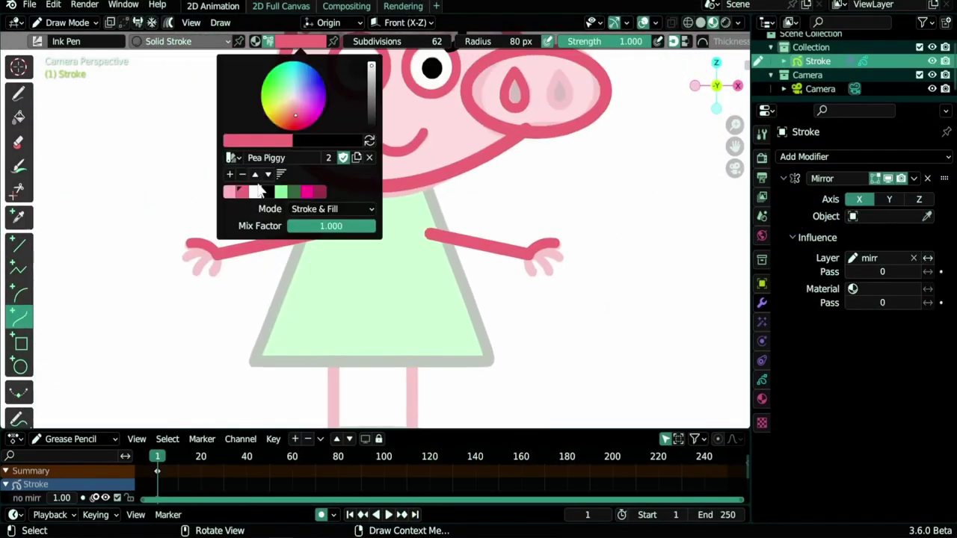
{"action": "left_click", "coordinate": [299, 189]}
{"action": "left_click_drag", "start_coordinate": [369, 362], "coordinate": [472, 361]}
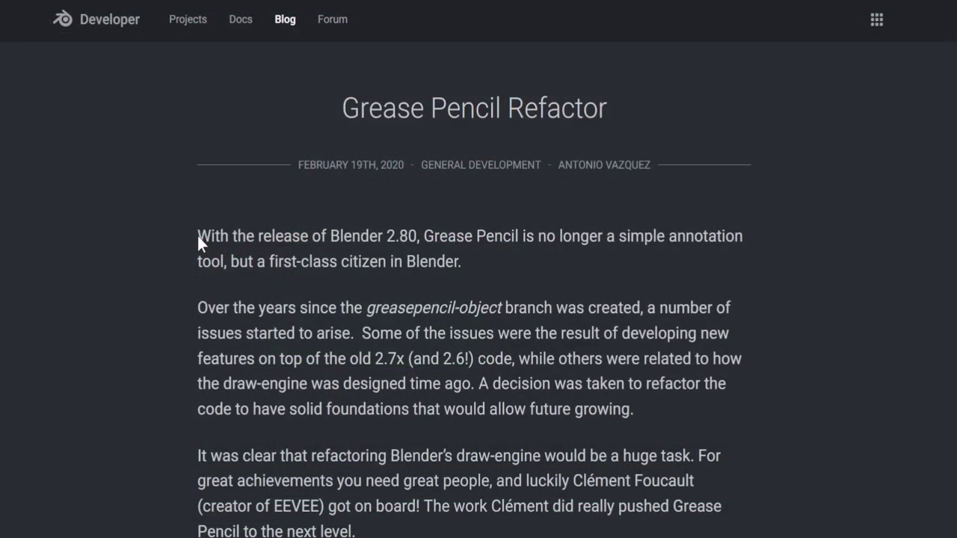
- Highlight the Refactor post's Blender 2.80 opening phrase, then scroll to its colour management and lighting sections
{"action": "left_click_drag", "start_coordinate": [197, 235], "coordinate": [419, 236]}
{"action": "left_click", "coordinate": [513, 284]}
{"action": "scroll", "coordinate": [513, 284], "scroll_direction": "down", "scroll_amount": 15}
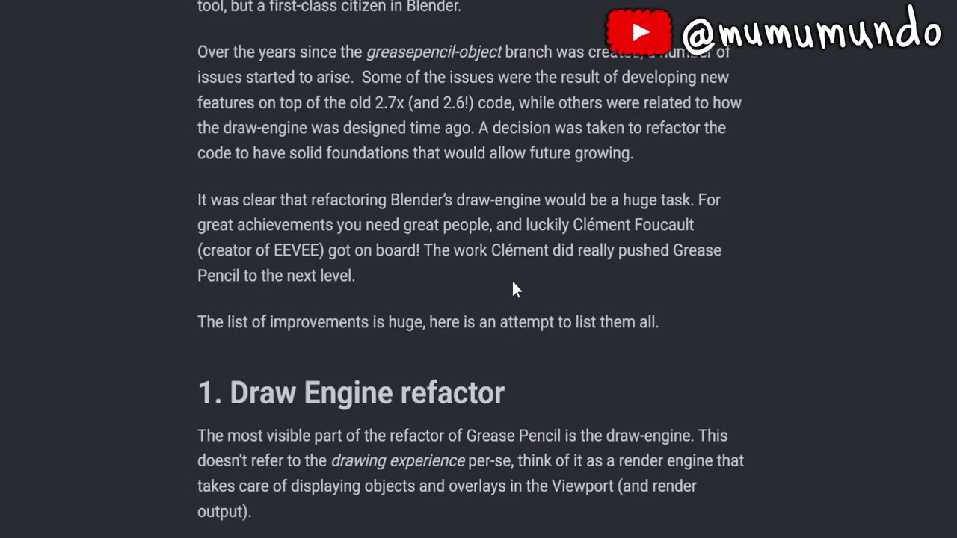
{"action": "scroll", "coordinate": [521, 290], "scroll_direction": "down", "scroll_amount": 15}
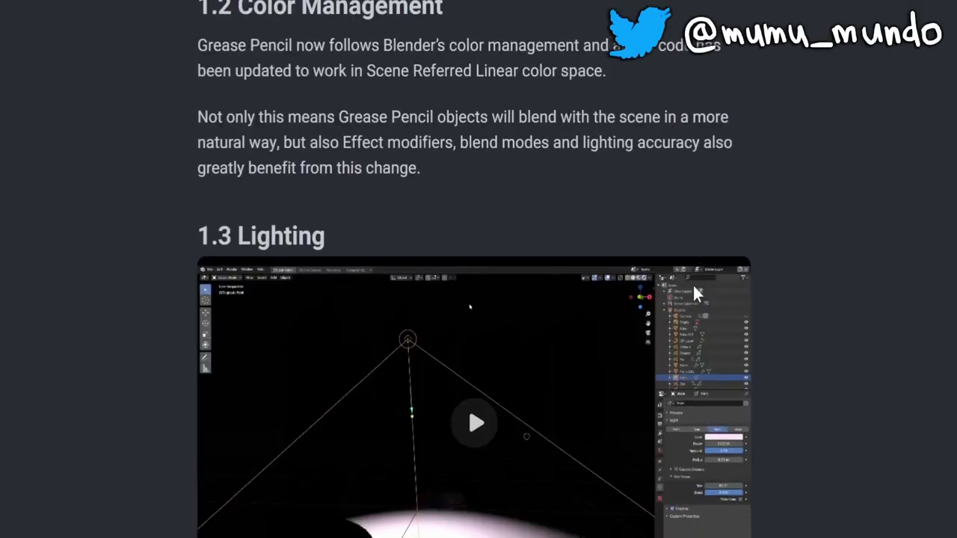
{"action": "scroll", "coordinate": [376, 309], "scroll_direction": "down", "scroll_amount": 15}
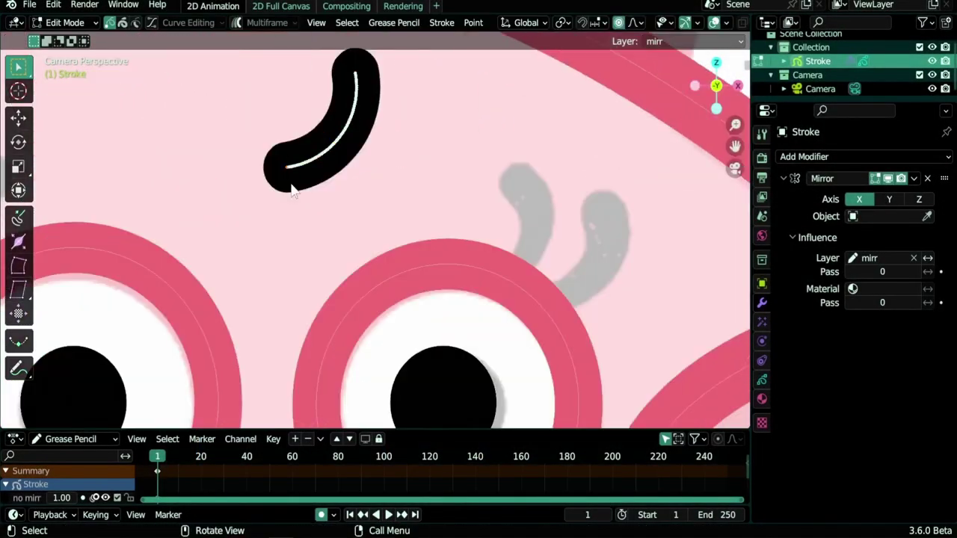
- Move and rotate the eyelash stroke above the eye nearer the snout
{"action": "key", "text": "alt+s"}
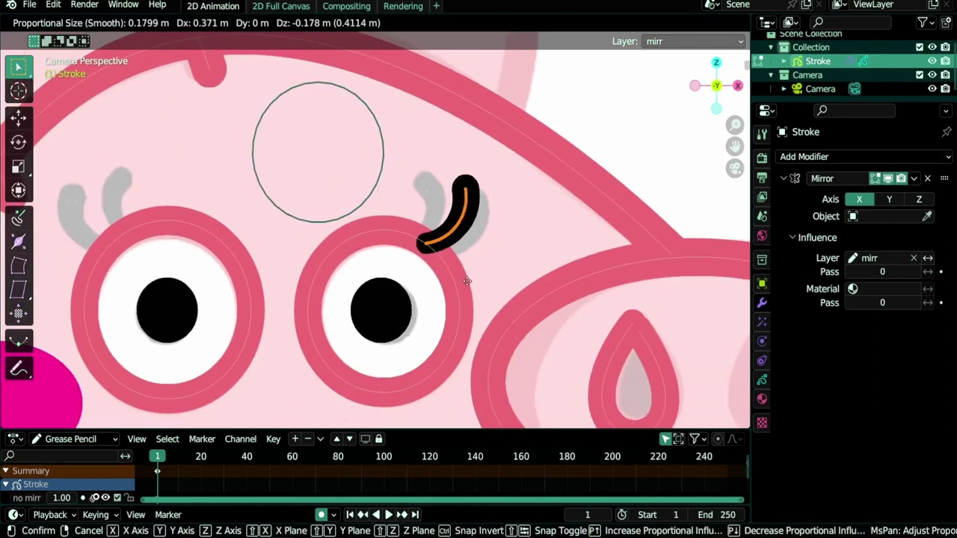
{"action": "left_click", "coordinate": [478, 290]}
{"action": "left_click", "coordinate": [762, 381]}
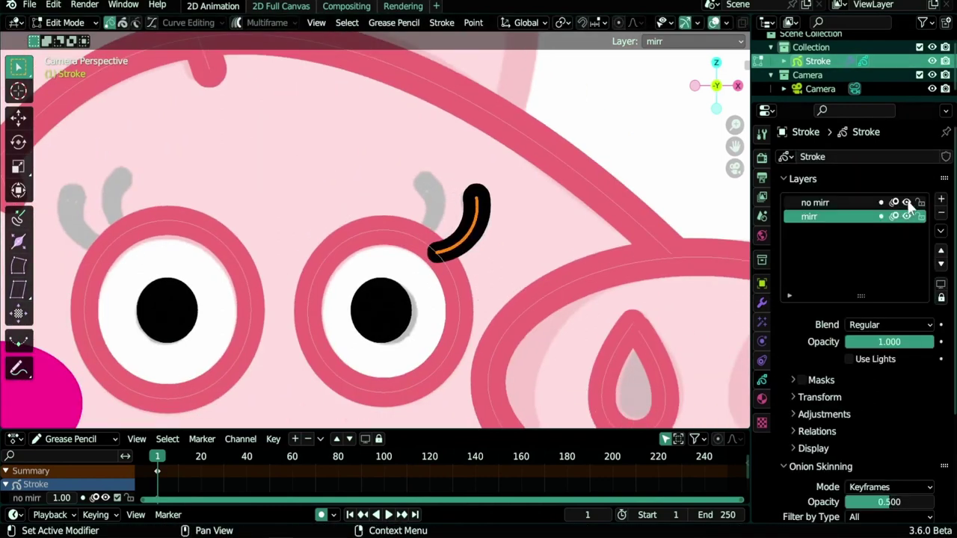
{"action": "key", "text": "r"}
{"action": "left_click", "coordinate": [538, 286]}
{"action": "middle_click_drag", "start_coordinate": [510, 269], "coordinate": [608, 257], "text": "shift"}
- Duplicate the eyelash pair and mirror the copy with scale X -1 over the other eye
{"action": "key", "text": "shift+d"}
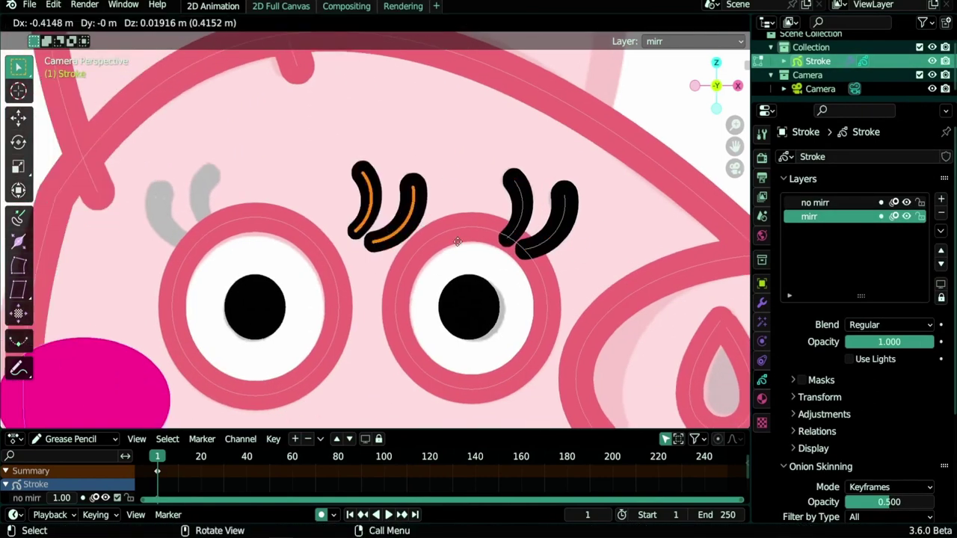
{"action": "right_click", "coordinate": [457, 241]}
{"action": "key", "text": "ctrl+m"}
{"action": "key", "text": "x"}
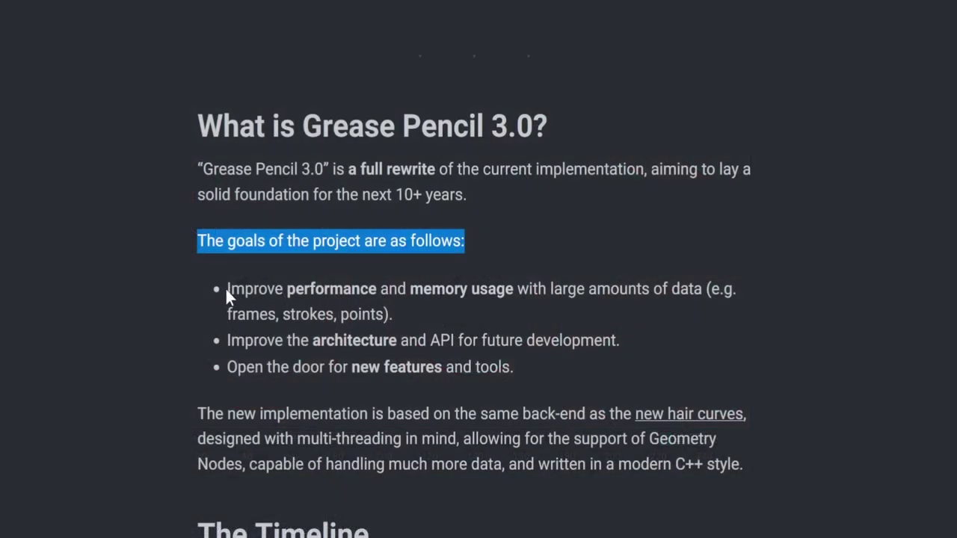
- Highlight all three project goals, from performance and memory usage through new features
{"action": "left_click_drag", "start_coordinate": [225, 288], "coordinate": [508, 380]}
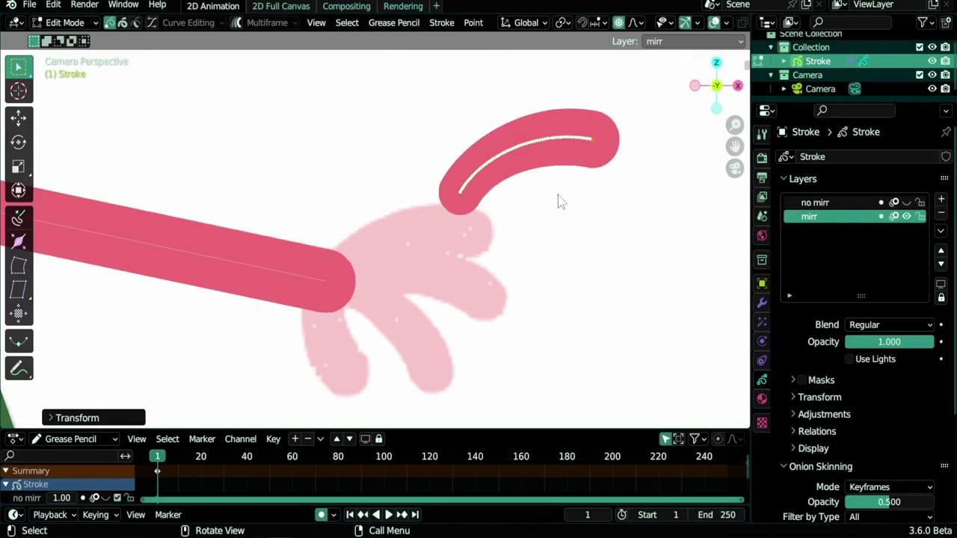
- Move and rotate the finger stroke into place on the pig's hand
{"action": "key", "text": "g"}
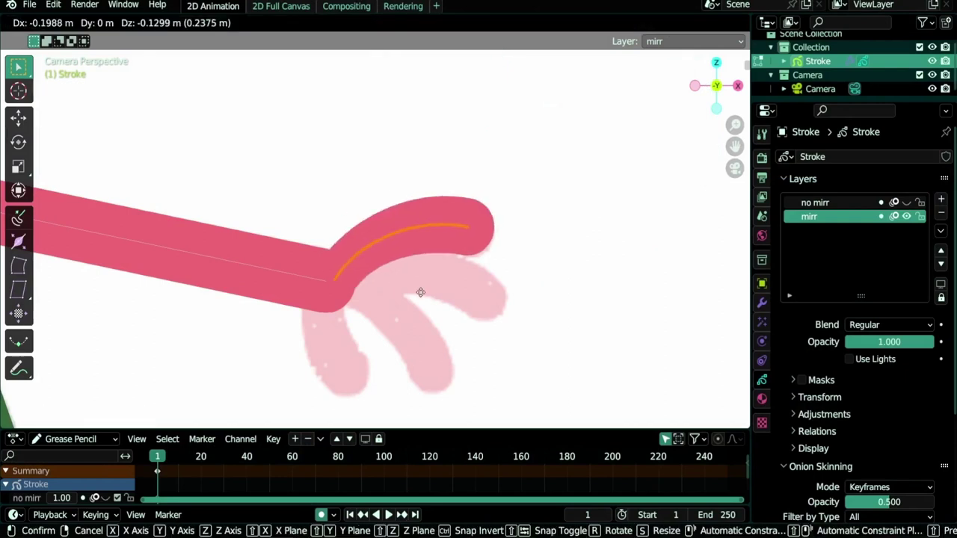
{"action": "left_click", "coordinate": [421, 297]}
{"action": "key", "text": "r"}
{"action": "left_click", "coordinate": [449, 321]}
- Duplicate the finger stroke, rotate it, and flip the copy along X
{"action": "key", "text": "shift+d"}
{"action": "key", "text": "r"}
{"action": "left_click", "coordinate": [427, 321]}
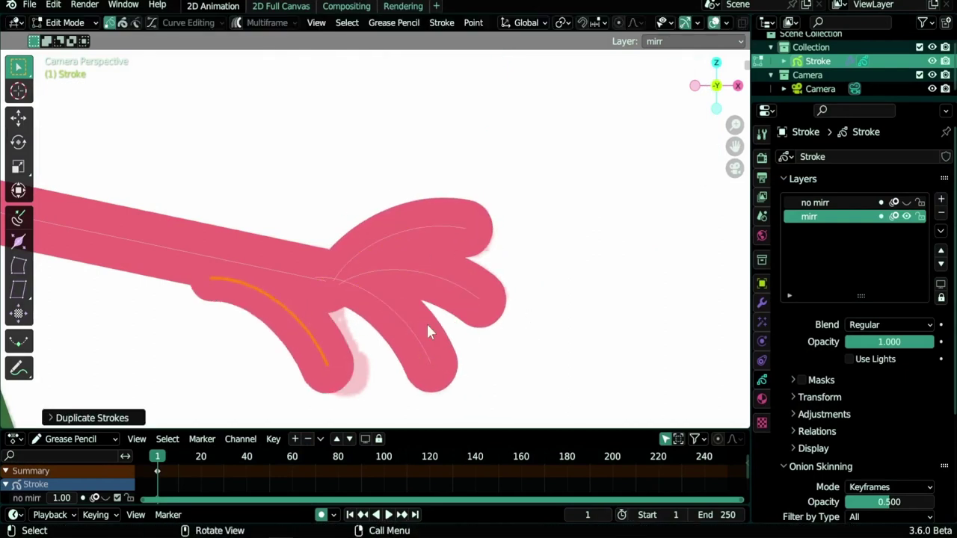
{"action": "key", "text": "ctrl+m"}
{"action": "key", "text": "x"}
{"action": "left_click", "coordinate": [427, 324]}
{"action": "key", "text": "r"}
{"action": "left_click", "coordinate": [506, 263]}
- Resize the flipped finger and move it into position at the upper right
{"action": "key", "text": "s"}
{"action": "left_click", "coordinate": [506, 263]}
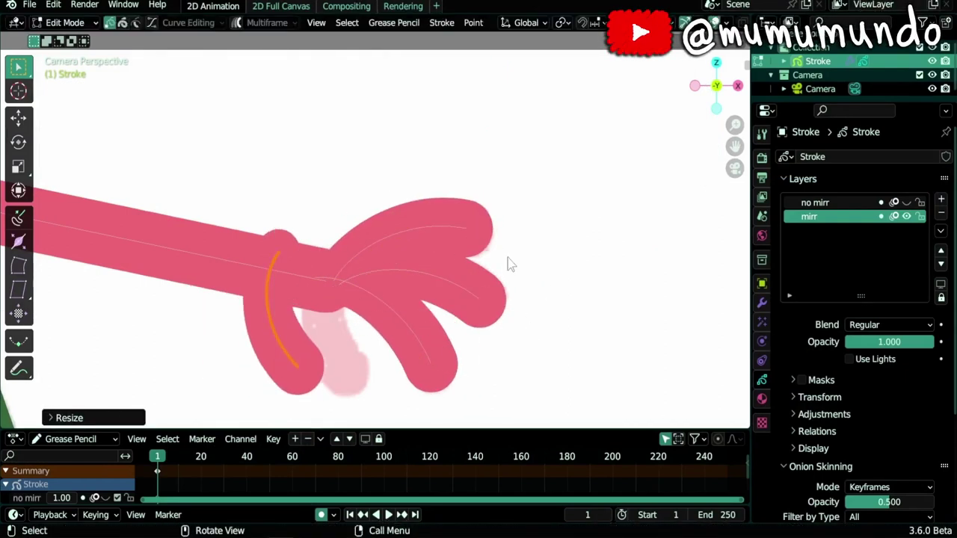
{"action": "key", "text": "g"}
{"action": "left_click", "coordinate": [600, 200]}
{"action": "key", "text": "g"}
{"action": "left_click", "coordinate": [604, 171]}
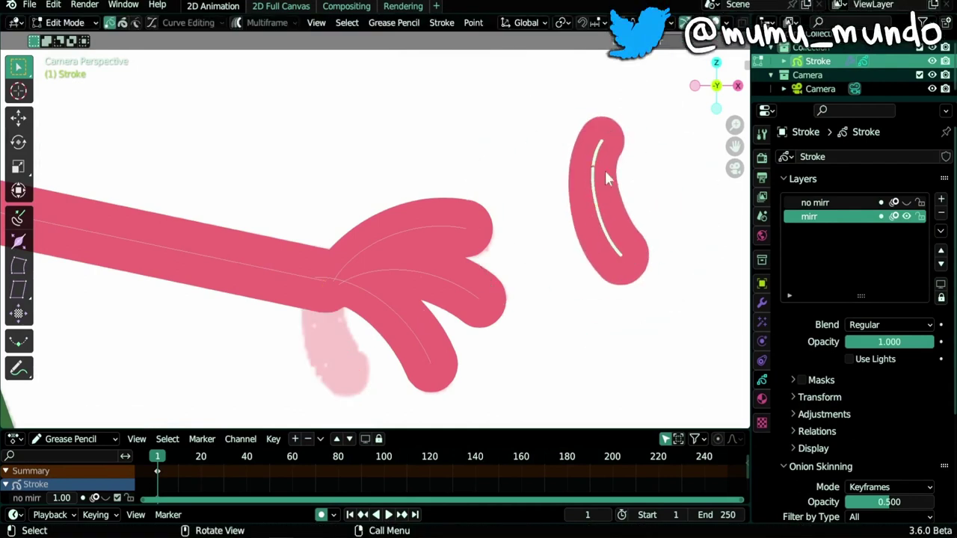
{"action": "key", "text": "g"}
{"action": "left_click", "coordinate": [613, 190]}
{"action": "key", "text": "g"}
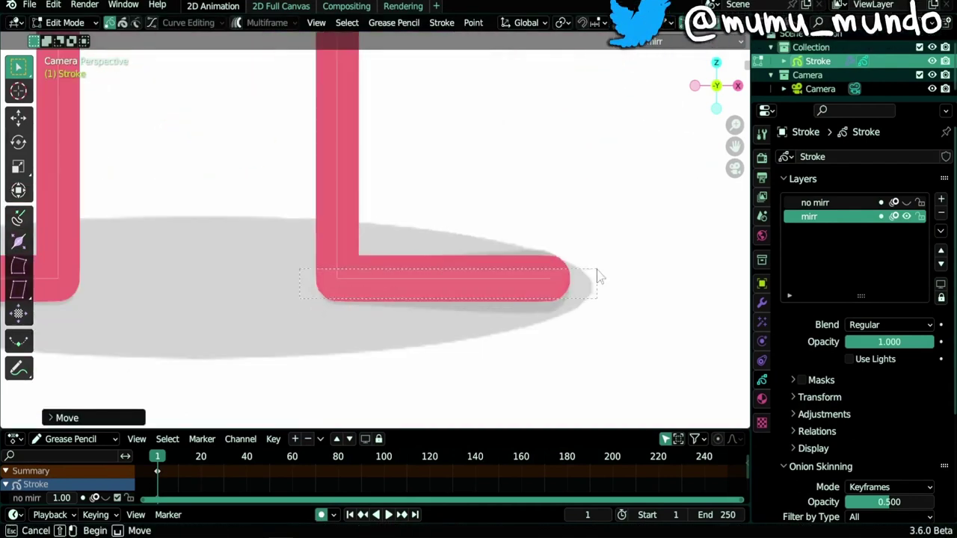
- Switch to Vertex Paint mode, view the colour palette, then bring up the survey spreadsheet
{"action": "key", "text": "ctrl+Tab"}
{"action": "left_click", "coordinate": [578, 197]}
{"action": "left_click", "coordinate": [153, 41]}
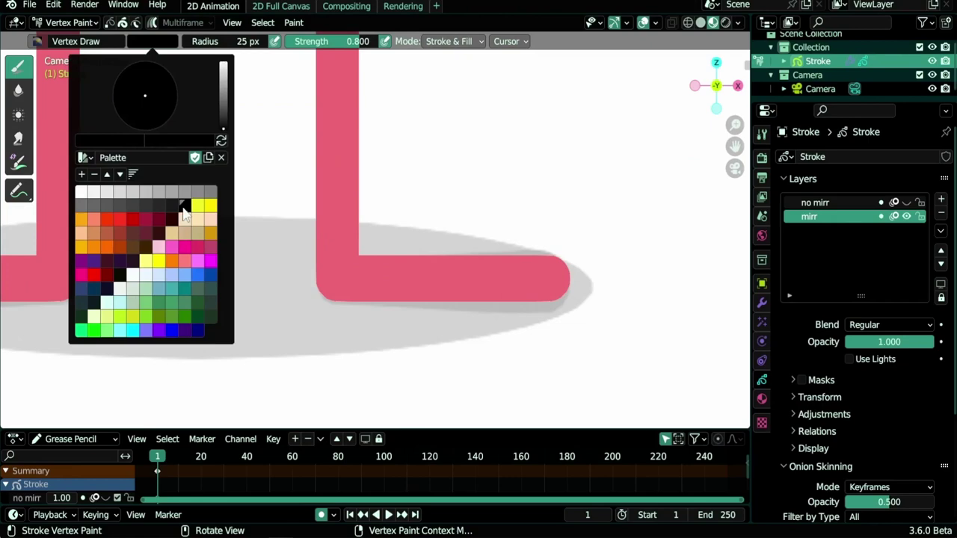
{"action": "key", "text": "ctrl+Tab"}
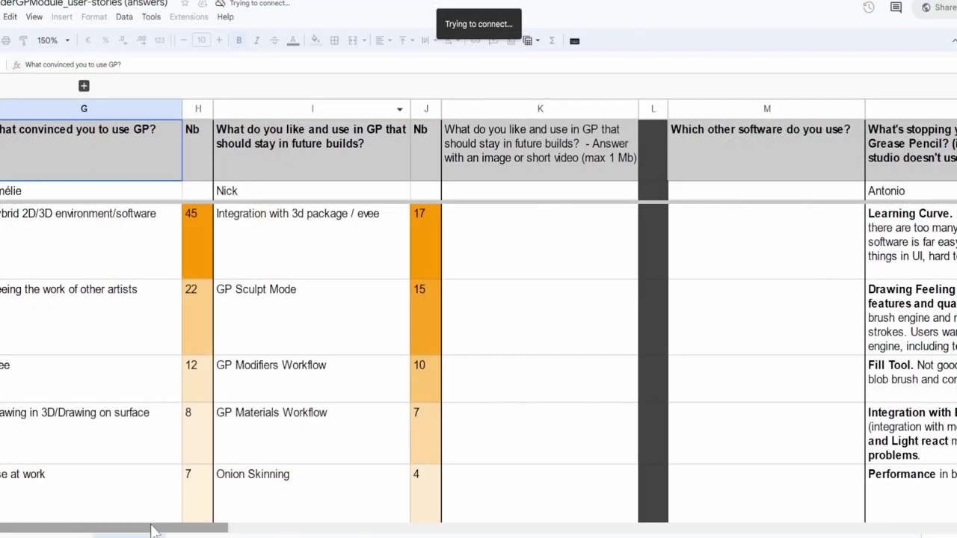
{"action": "left_click_drag", "start_coordinate": [151, 527], "coordinate": [504, 528]}
- Return to the top rows and scroll right to show the workaround answers in columns S–Y
{"action": "scroll", "coordinate": [329, 250], "scroll_direction": "down", "scroll_amount": 20}
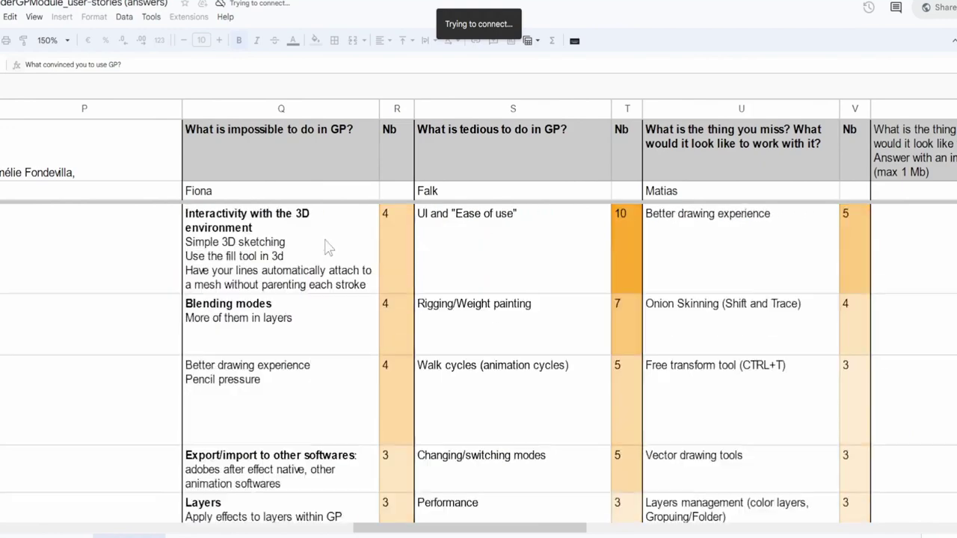
{"action": "scroll", "coordinate": [329, 251], "scroll_direction": "up", "scroll_amount": 15}
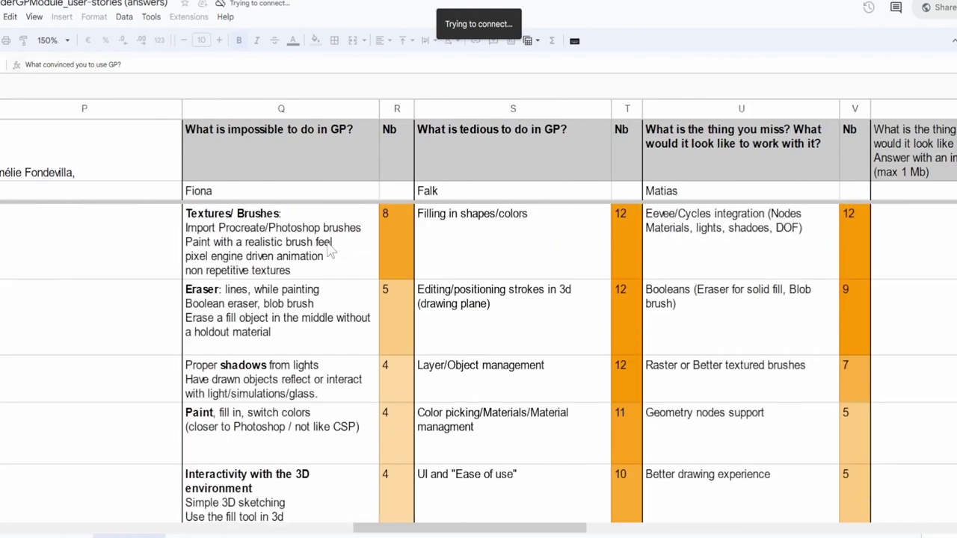
{"action": "left_click_drag", "start_coordinate": [423, 531], "coordinate": [538, 530]}
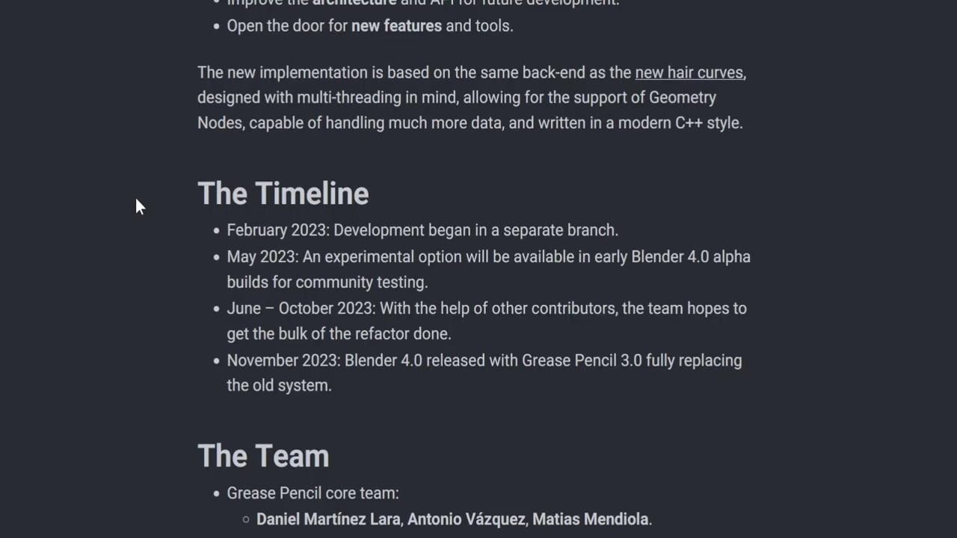
- Highlight The Timeline heading and May 2023 entry, then scroll the builds list to 4.0.0 Alpha
{"action": "left_click_drag", "start_coordinate": [147, 201], "coordinate": [313, 203]}
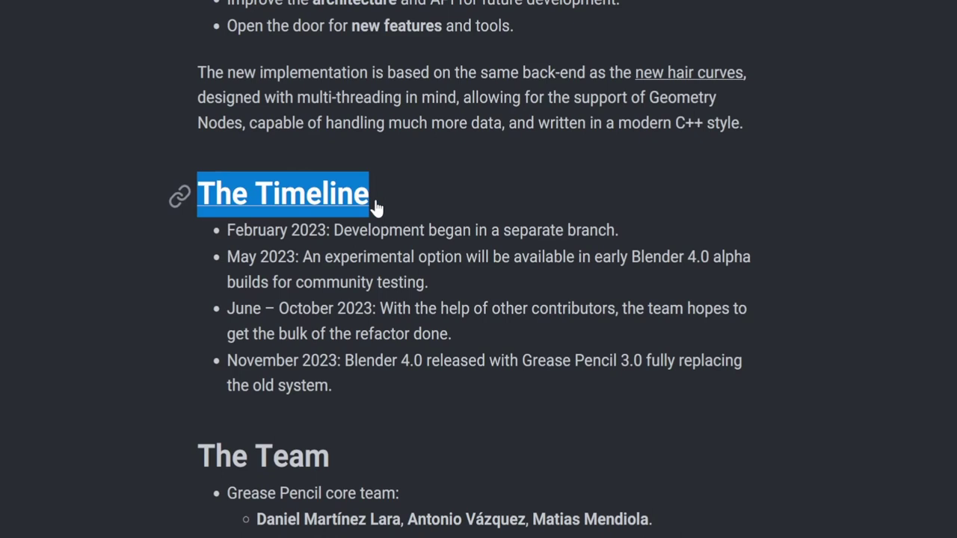
{"action": "left_click_drag", "start_coordinate": [240, 259], "coordinate": [455, 295]}
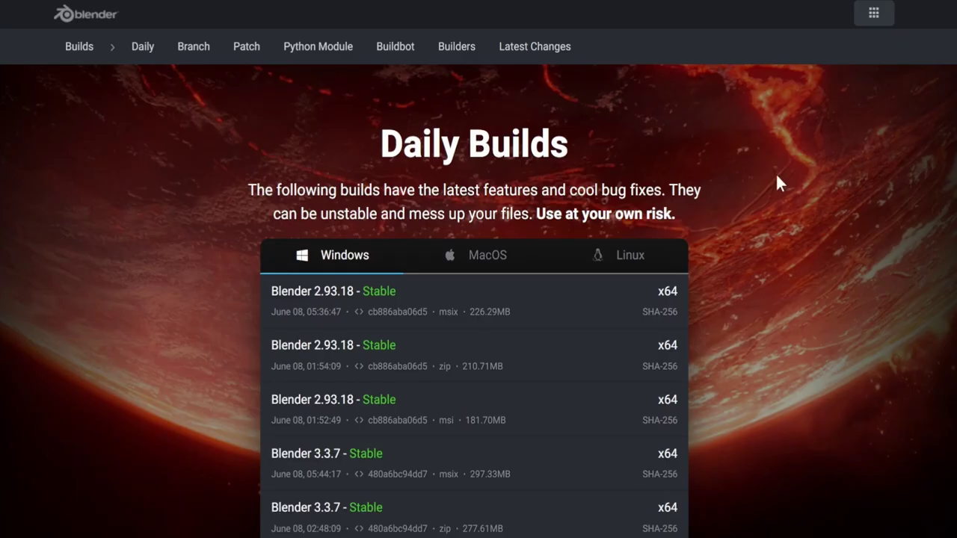
{"action": "scroll", "coordinate": [775, 182], "scroll_direction": "down", "scroll_amount": 8}
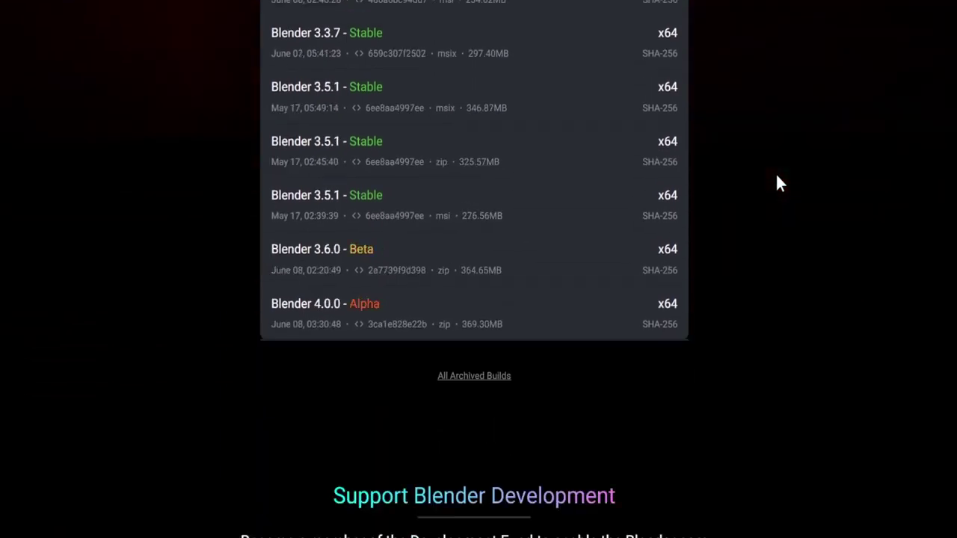
{"action": "scroll", "coordinate": [777, 183], "scroll_direction": "down", "scroll_amount": 3}
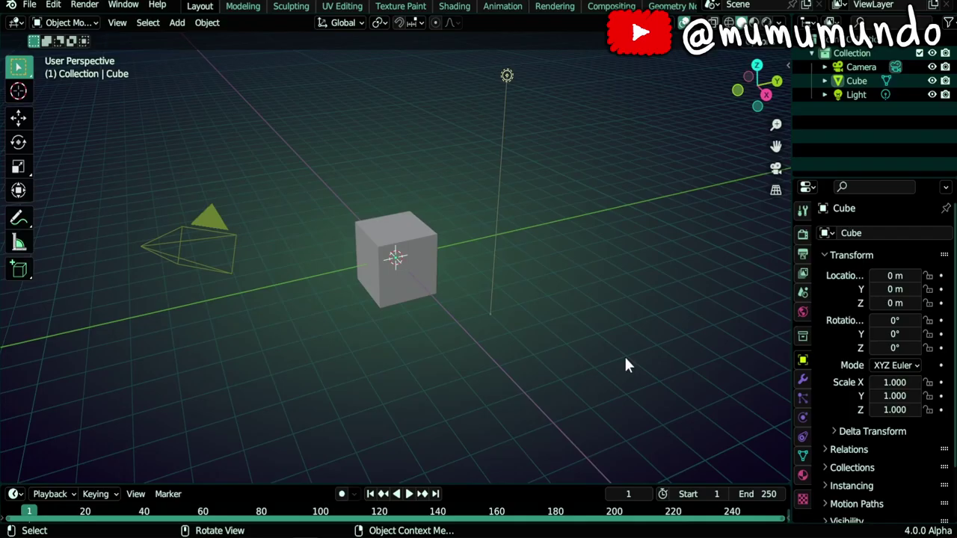
- Turn on Developer Extras in Preferences to expose the Experimental options
{"action": "left_click", "coordinate": [53, 4]}
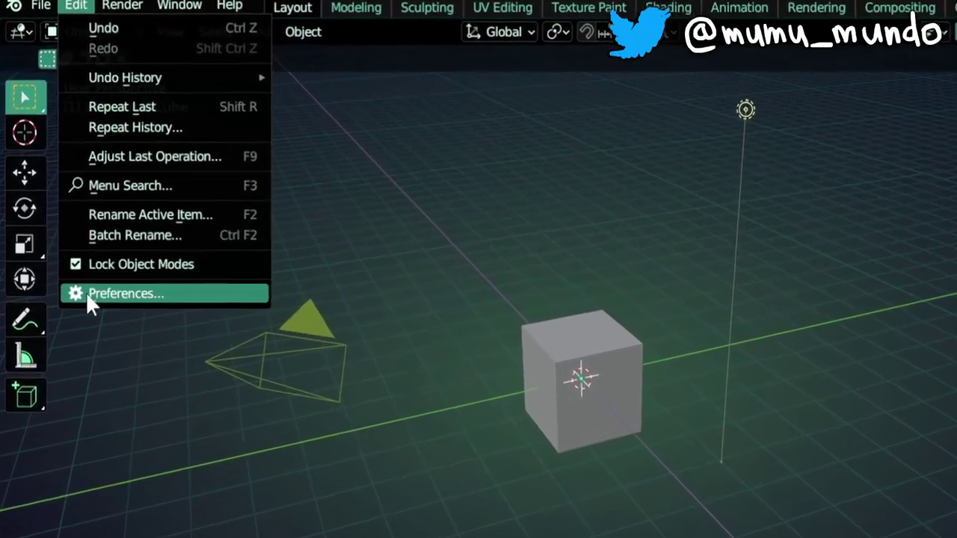
{"action": "left_click", "coordinate": [67, 202]}
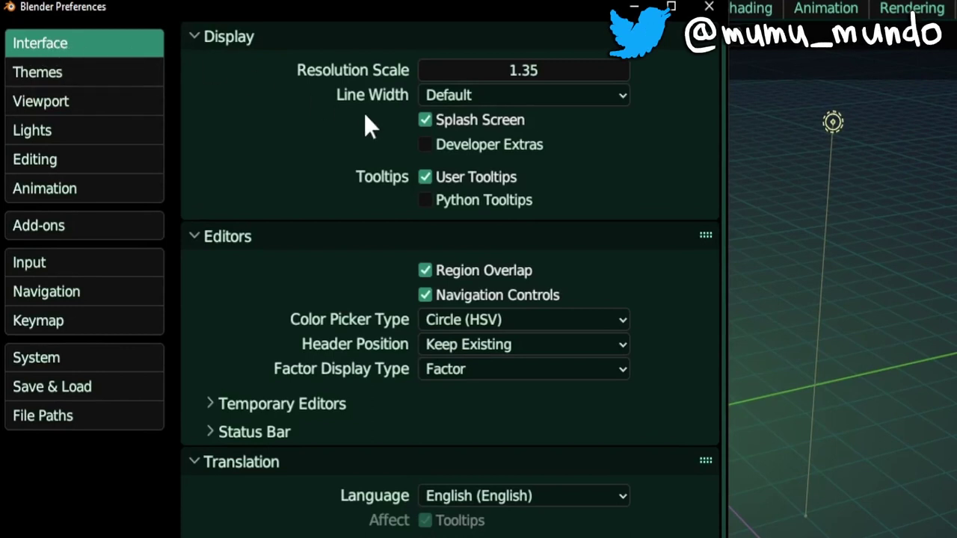
{"action": "left_click", "coordinate": [425, 144]}
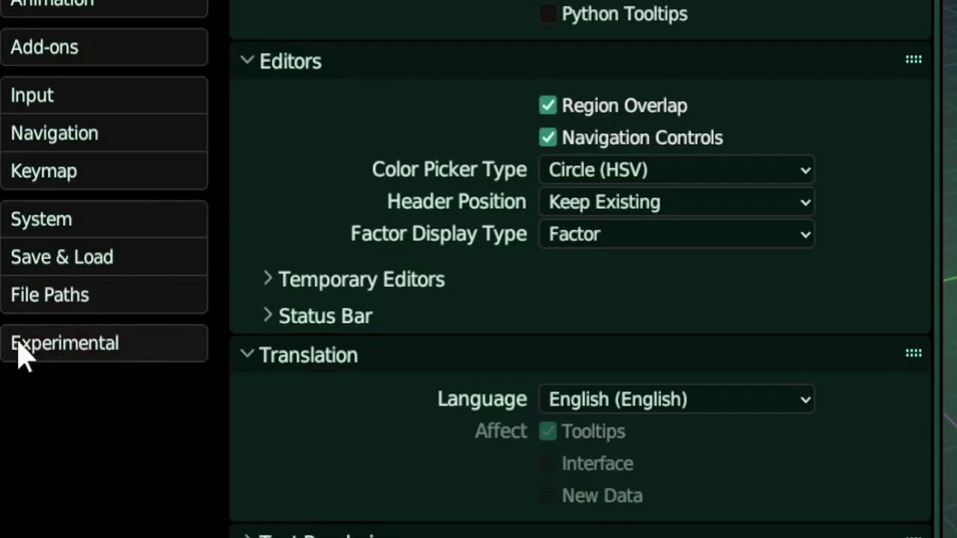
{"action": "left_click", "coordinate": [92, 354]}
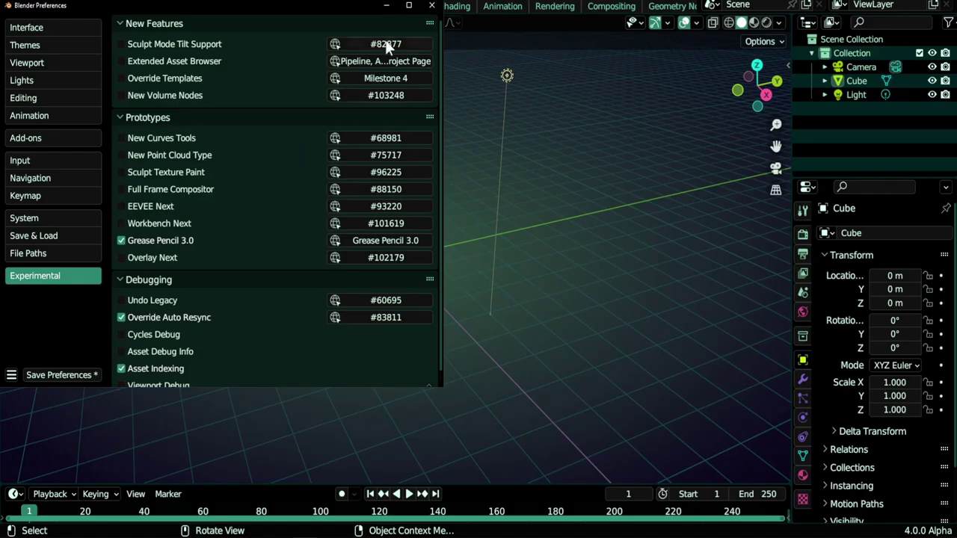
{"action": "left_click", "coordinate": [434, 9]}
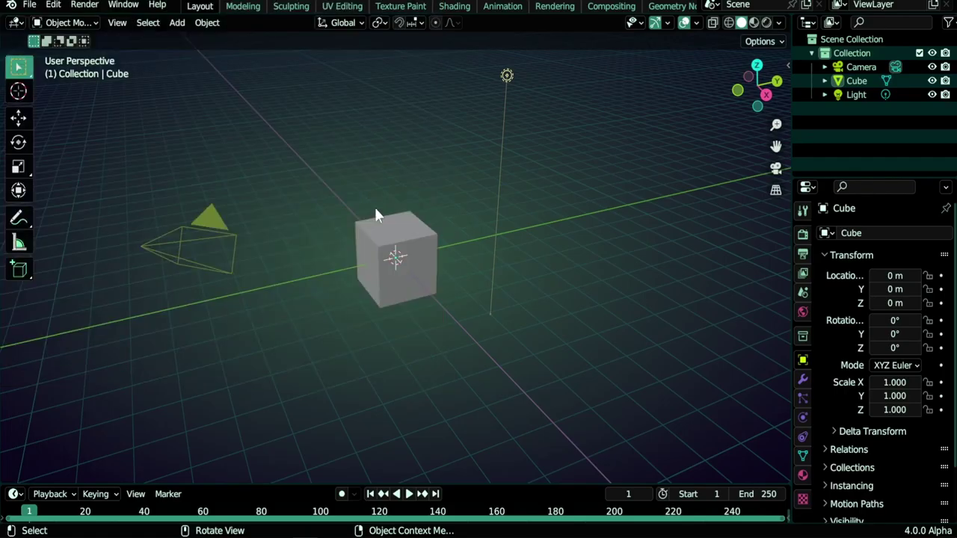
- Delete the default cube and add a Grease Pencil Monkey (Suzanne) to the scene
{"action": "left_click", "coordinate": [378, 242]}
{"action": "key", "text": "Delete"}
{"action": "key", "text": "shift+a"}
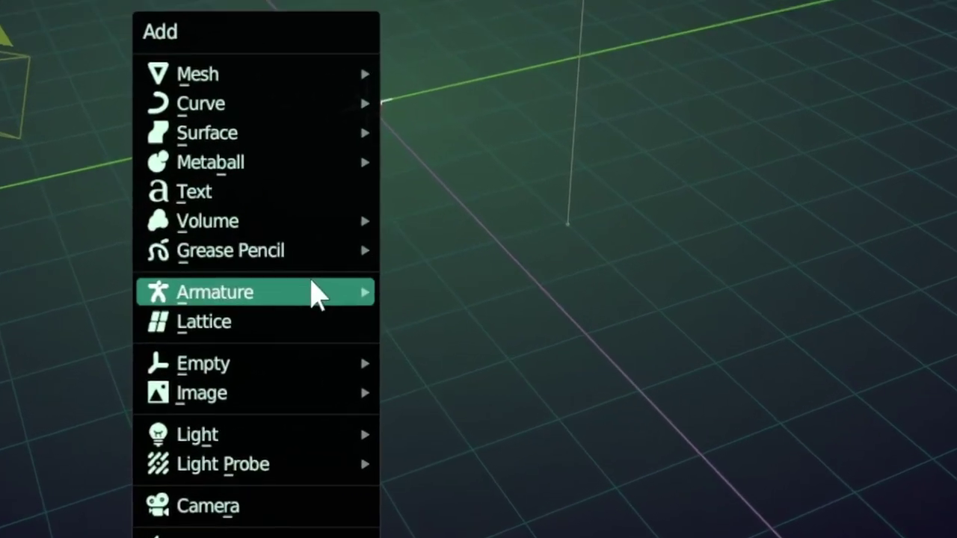
{"action": "mouse_move", "coordinate": [378, 328]}
{"action": "left_click", "coordinate": [418, 288]}
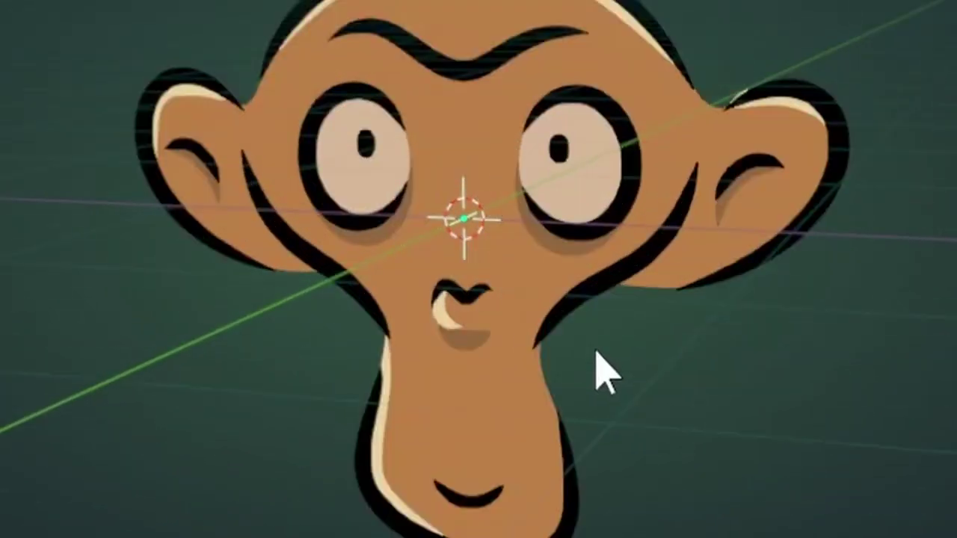
{"action": "mouse_move", "coordinate": [408, 224]}
{"action": "middle_mouse_down"}
{"action": "mouse_move", "coordinate": [380, 214]}
{"action": "mouse_move", "coordinate": [491, 215]}
{"action": "middle_mouse_up"}
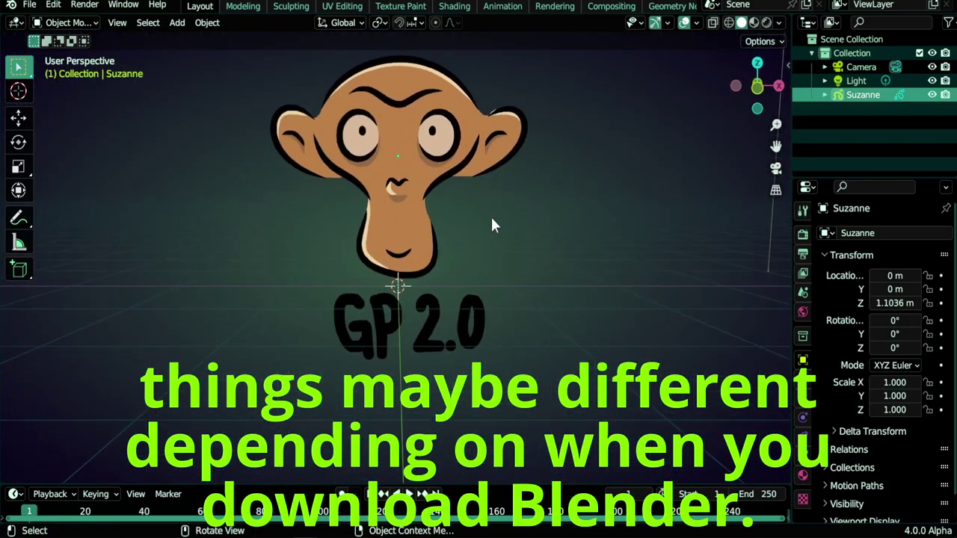
- Tick the Grease Pencil 3.0 experimental option in Preferences
{"action": "left_click", "coordinate": [53, 5]}
{"action": "left_click", "coordinate": [69, 216]}
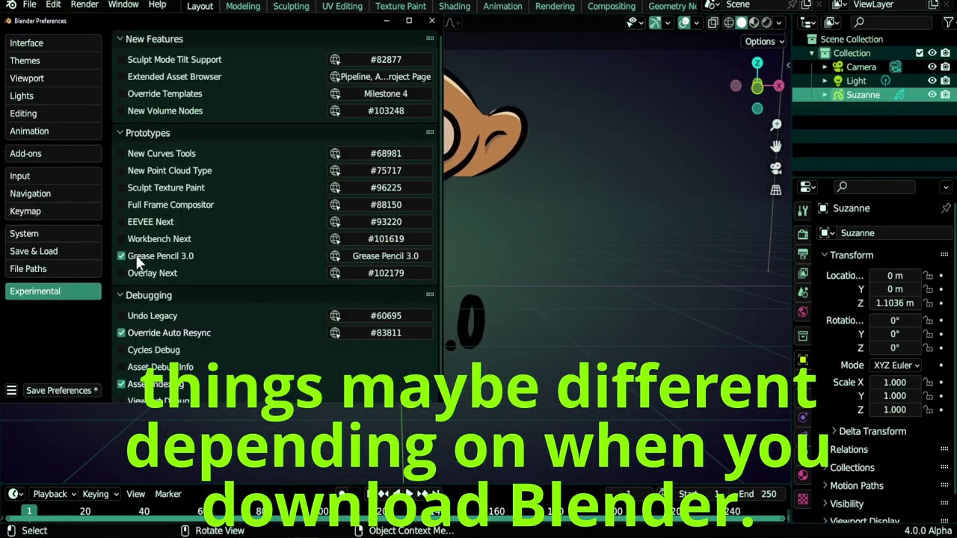
{"action": "left_click", "coordinate": [433, 21]}
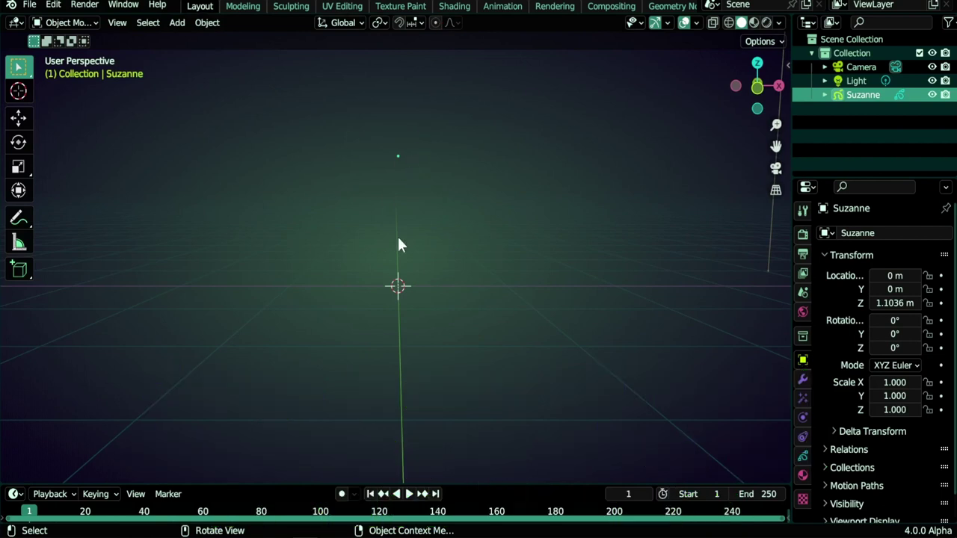
- Convert Suzanne to the new Grease Pencil type using the F3 'convert' search
{"action": "key", "text": "F3"}
{"action": "type", "text": "conver"}
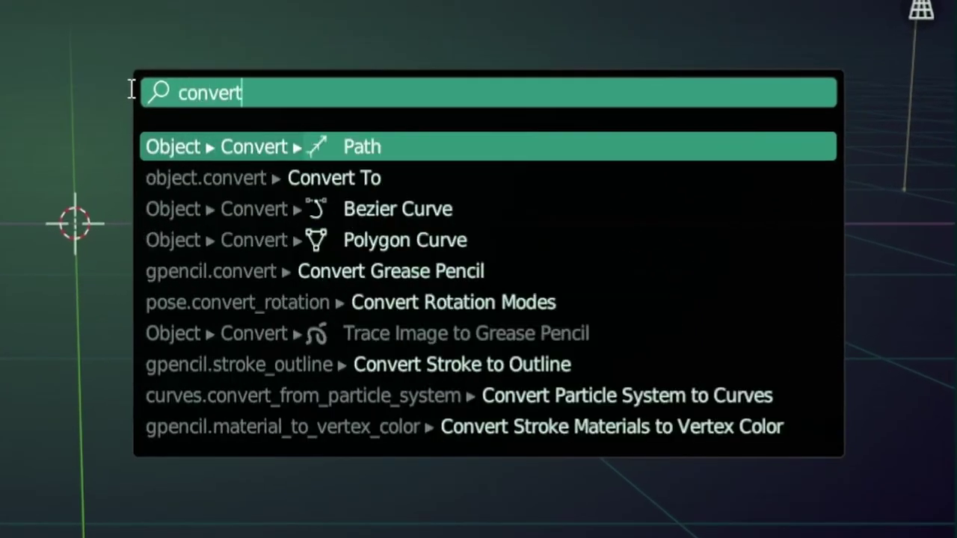
{"action": "type", "text": "t"}
{"action": "left_click", "coordinate": [308, 178]}
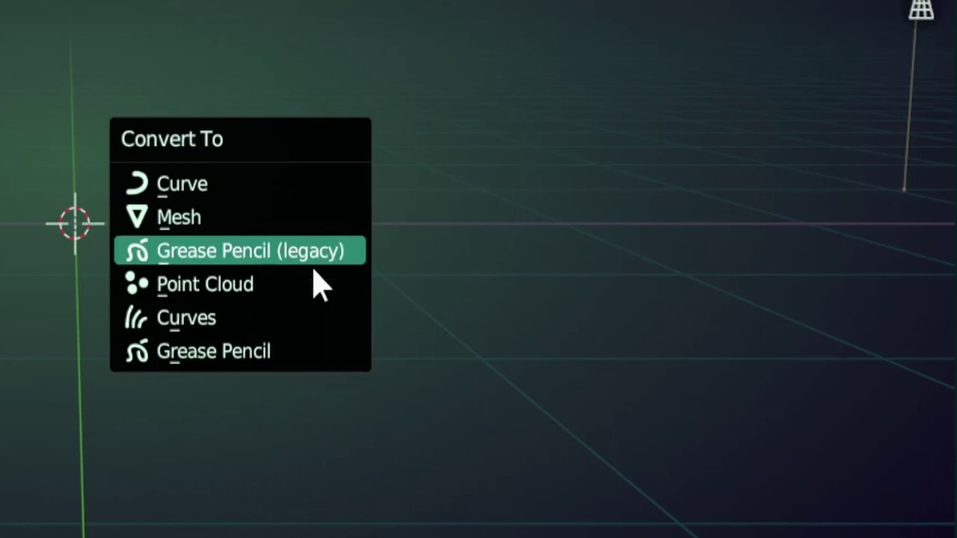
{"action": "left_click", "coordinate": [223, 353]}
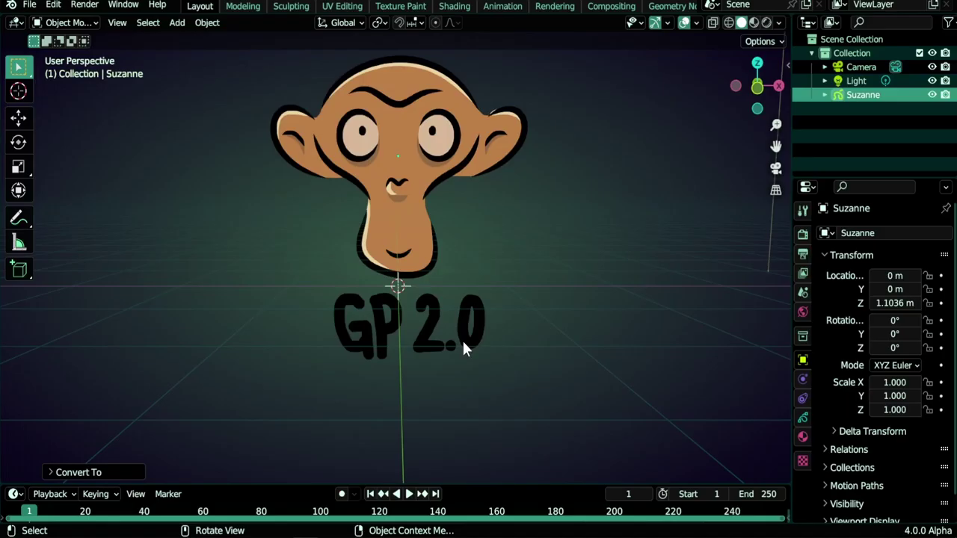
- Send the pig's green dress stroke backward in draw order and move it along Z
{"action": "mouse_move", "coordinate": [463, 347]}
{"action": "middle_mouse_down"}
{"action": "mouse_move", "coordinate": [387, 331]}
{"action": "mouse_move", "coordinate": [507, 336]}
{"action": "mouse_move", "coordinate": [403, 336]}
{"action": "mouse_move", "coordinate": [476, 326]}
{"action": "middle_mouse_up"}
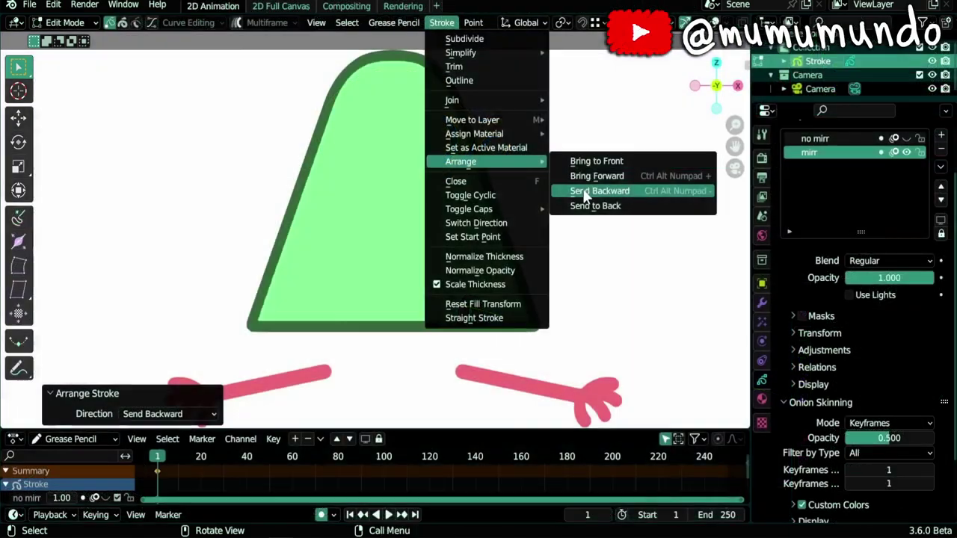
{"action": "left_click", "coordinate": [587, 195]}
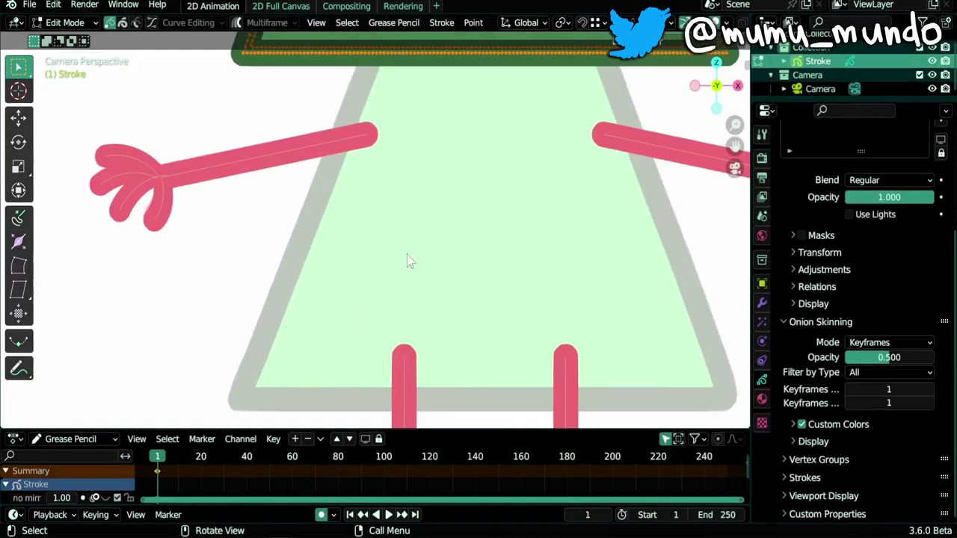
{"action": "key", "text": "g"}
{"action": "key", "text": "z"}
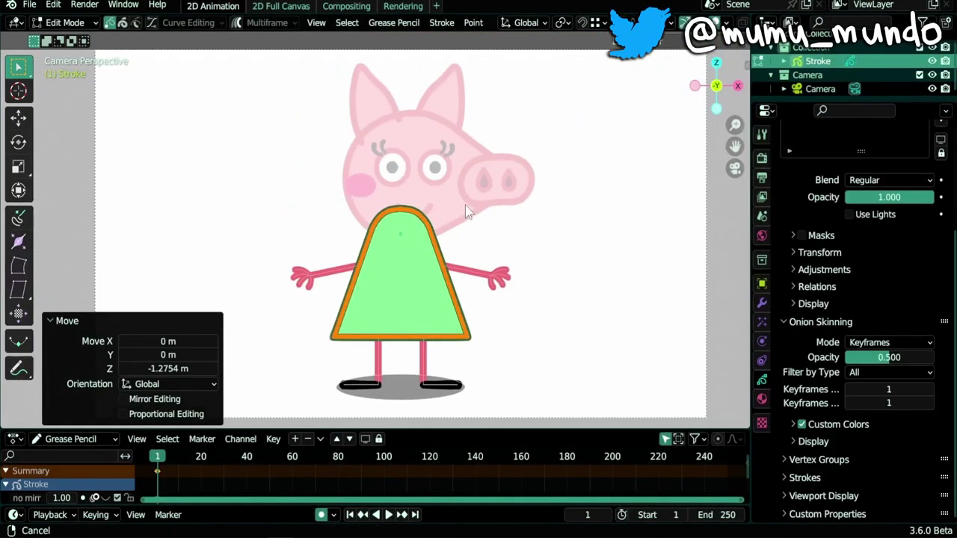
{"action": "scroll", "coordinate": [673, 22], "scroll_direction": "down", "scroll_amount": 3}
- Make the no mirr layer the active layer
{"action": "left_click", "coordinate": [706, 25]}
{"action": "left_click", "coordinate": [714, 23]}
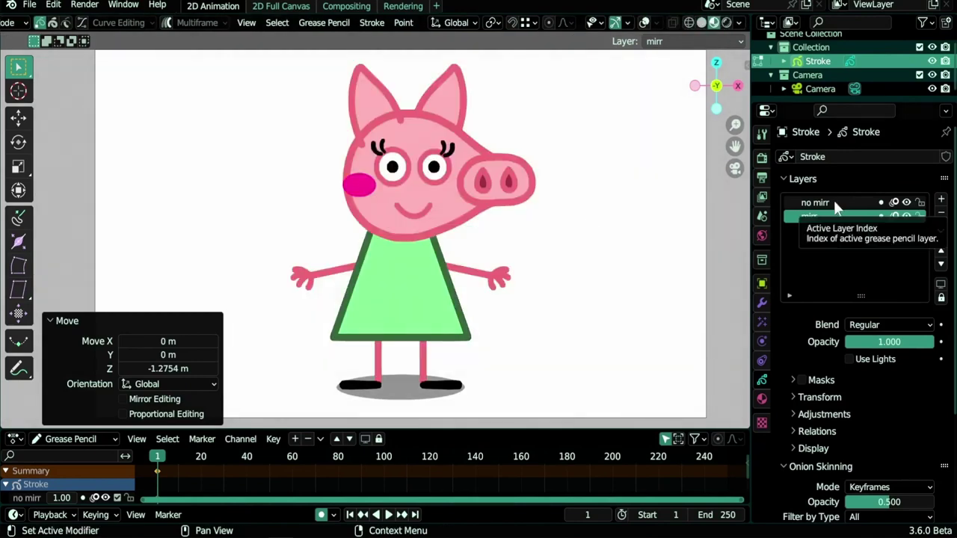
{"action": "left_click", "coordinate": [834, 200]}
{"action": "key", "text": "ctrl+Tab"}
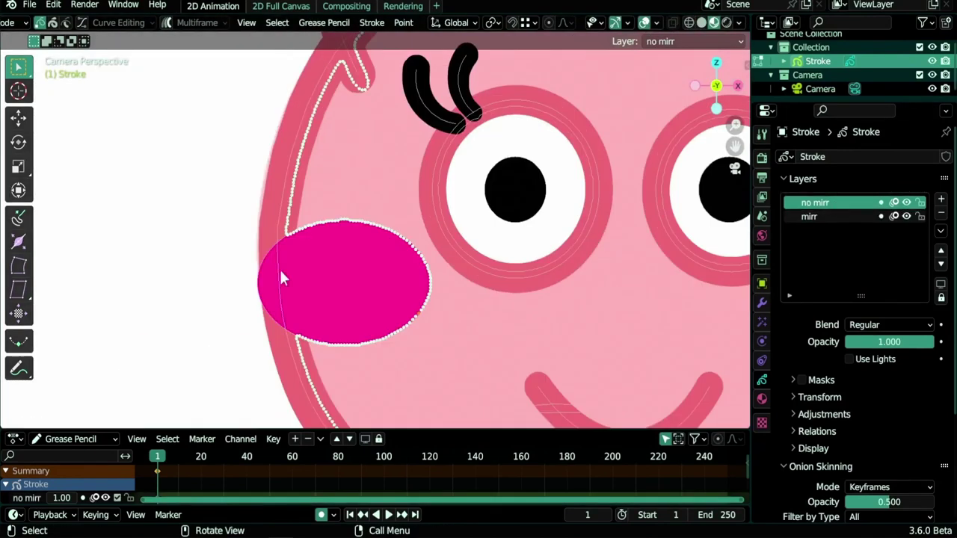
- Highlight the November 2023 entry in the blog's timeline
{"action": "left_click", "coordinate": [352, 277]}
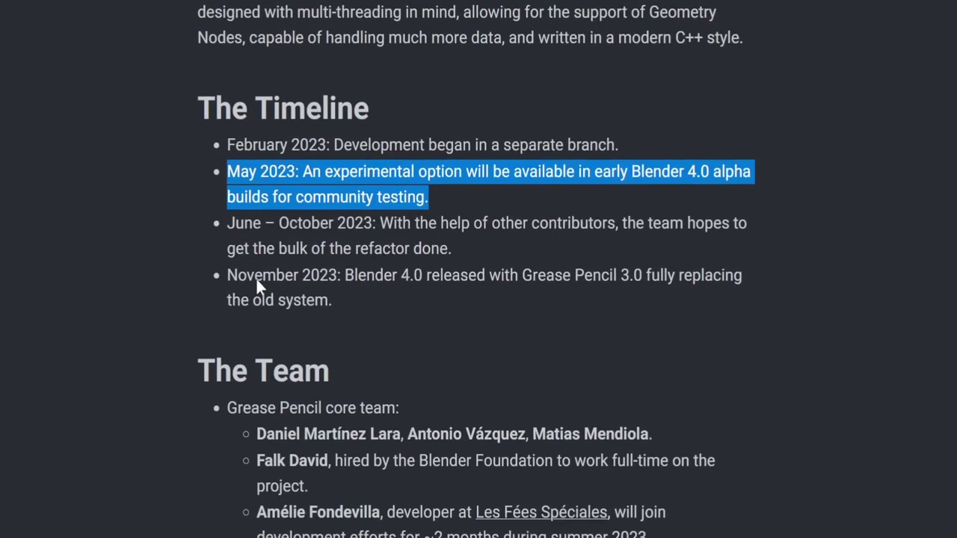
{"action": "left_click_drag", "start_coordinate": [255, 283], "coordinate": [619, 278]}
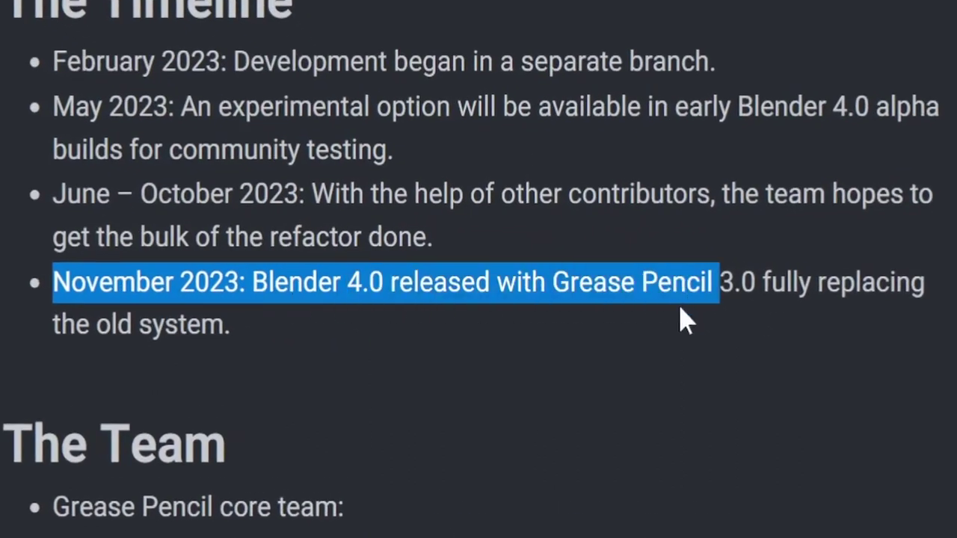
{"action": "left_click_drag", "start_coordinate": [686, 321], "coordinate": [681, 330]}
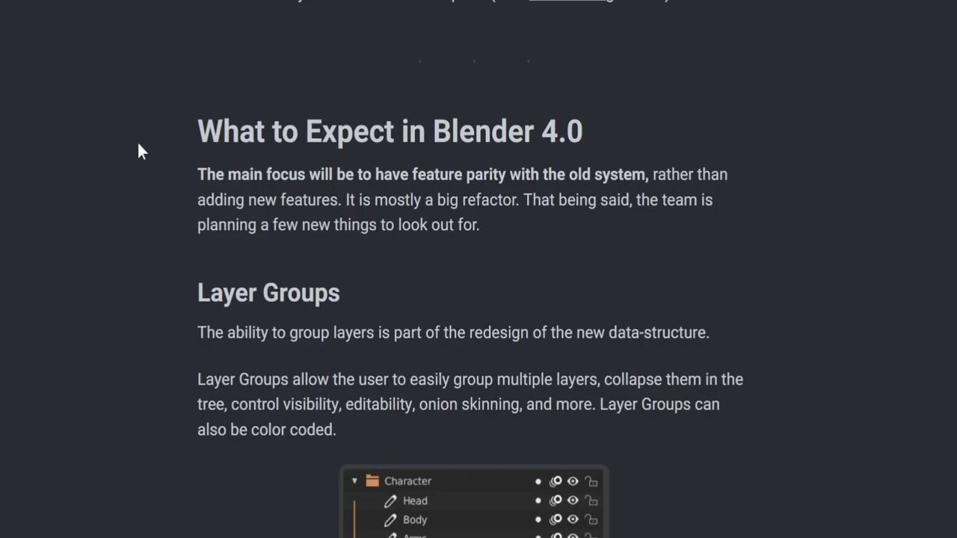
- Highlight the 'What to Expect in Blender 4.0' heading, the feature-parity sentence and 'new things to look out for'
{"action": "left_click_drag", "start_coordinate": [141, 150], "coordinate": [581, 152]}
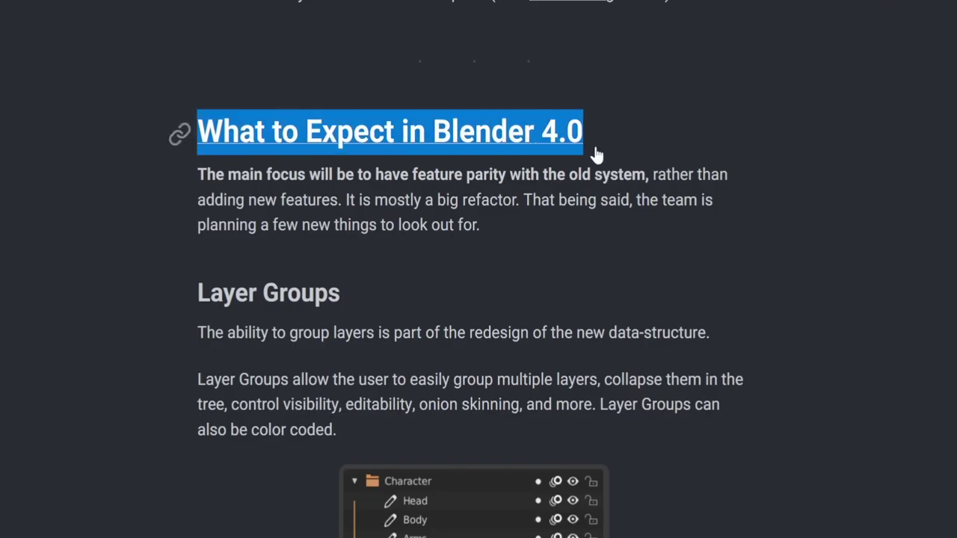
{"action": "left_click_drag", "start_coordinate": [211, 176], "coordinate": [344, 183]}
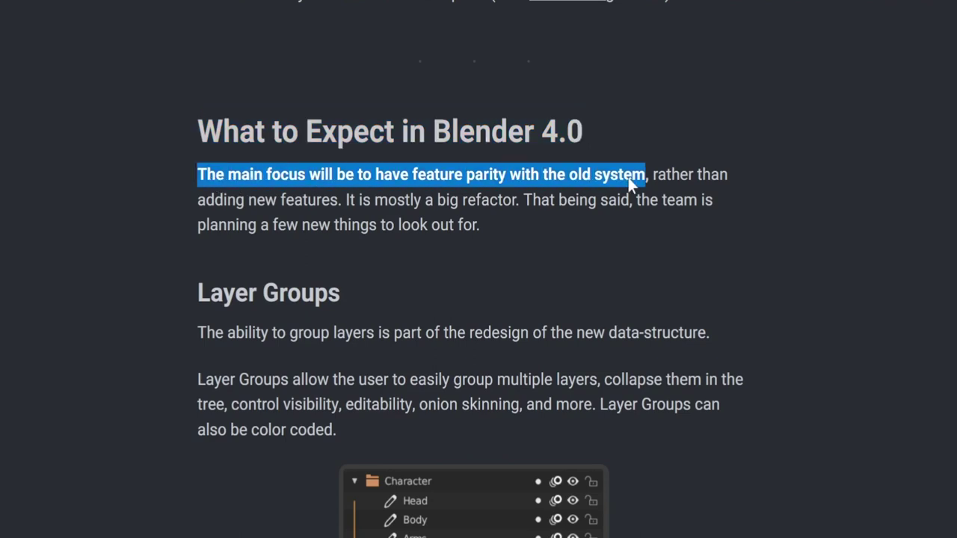
{"action": "left_click_drag", "start_coordinate": [320, 222], "coordinate": [396, 223]}
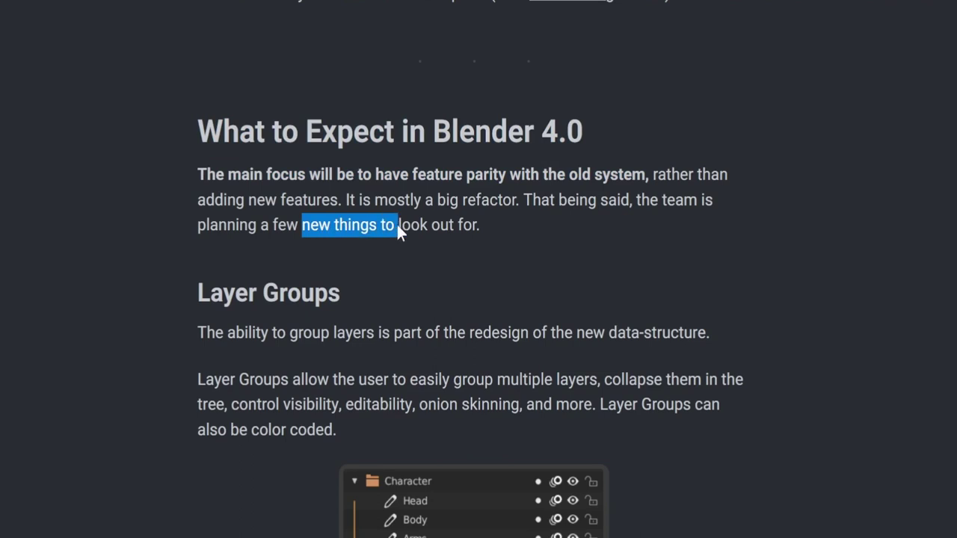
{"action": "left_click", "coordinate": [455, 272]}
{"action": "scroll", "coordinate": [456, 271], "scroll_direction": "down", "scroll_amount": 3}
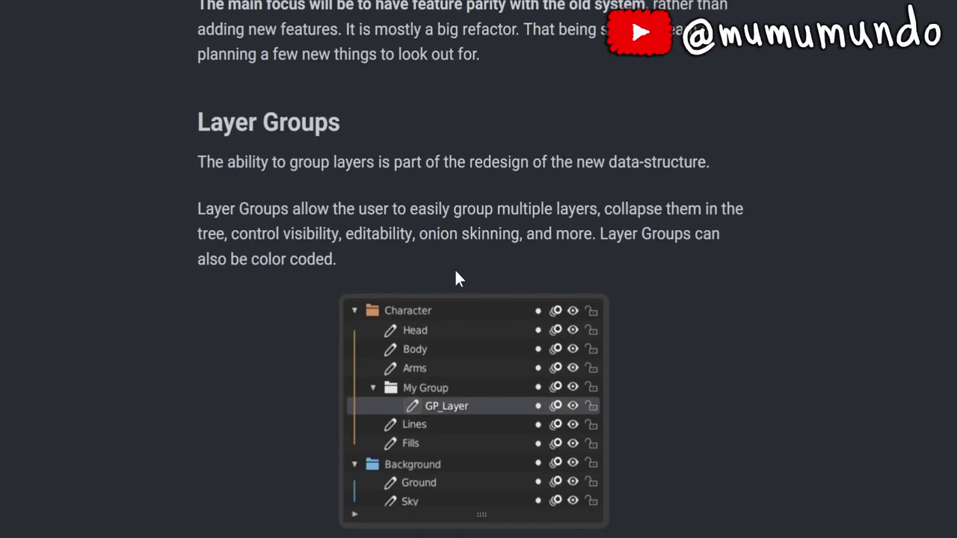
- Scroll through Layer Groups and Reworked Timeline, highlighting the phrase about instancing a drawing
{"action": "scroll", "coordinate": [454, 271], "scroll_direction": "down", "scroll_amount": 1}
{"action": "scroll", "coordinate": [296, 140], "scroll_direction": "up", "scroll_amount": 1}
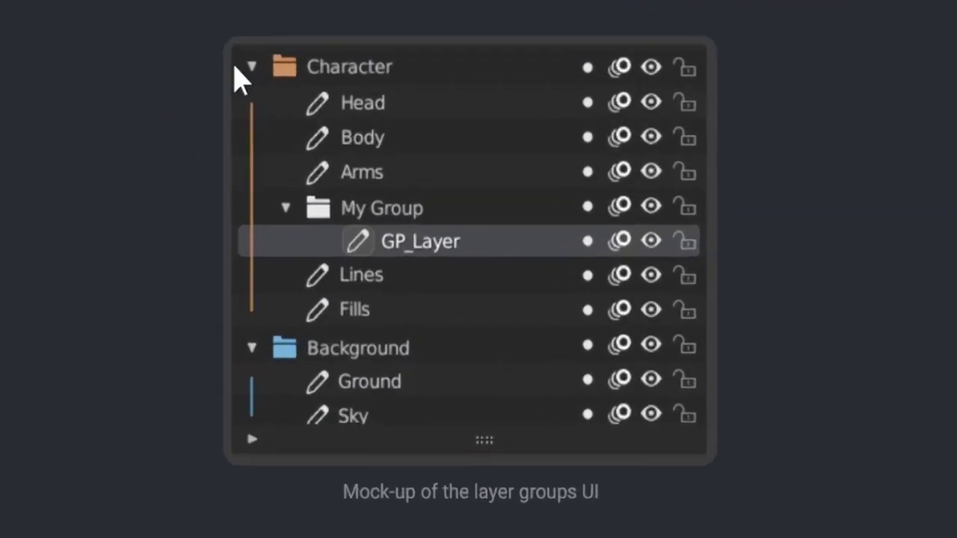
{"action": "scroll", "coordinate": [735, 247], "scroll_direction": "down", "scroll_amount": 4}
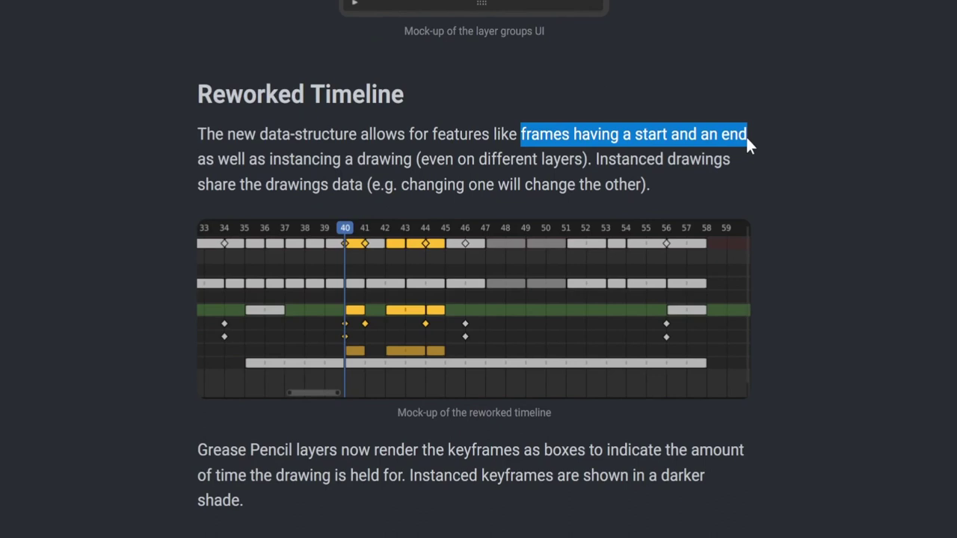
{"action": "double_click", "coordinate": [307, 162]}
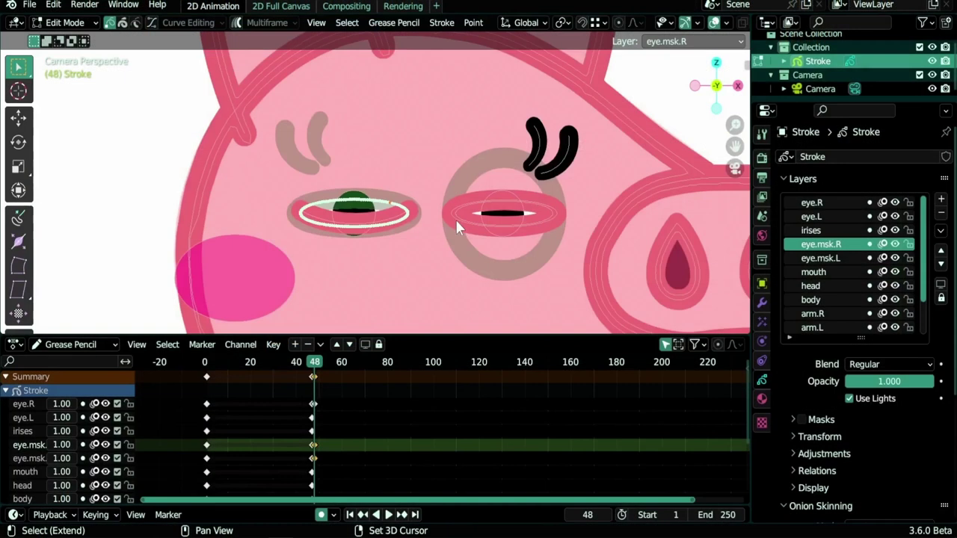
{"action": "scroll", "coordinate": [454, 217], "scroll_direction": "up", "scroll_amount": 3}
- Dissolve the selected points, paste the copied stroke on layer eye.L, place it on the right eye and scale it
{"action": "key", "text": "ctrl+x"}
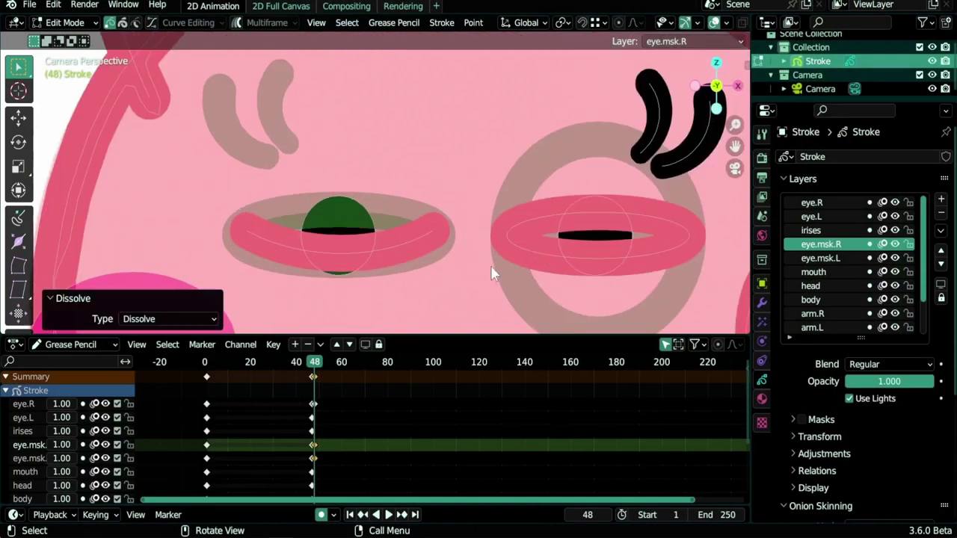
{"action": "left_click", "coordinate": [23, 417]}
{"action": "key", "text": "ctrl+v"}
{"action": "key", "text": "g"}
{"action": "left_click", "coordinate": [661, 255]}
{"action": "key", "text": "period"}
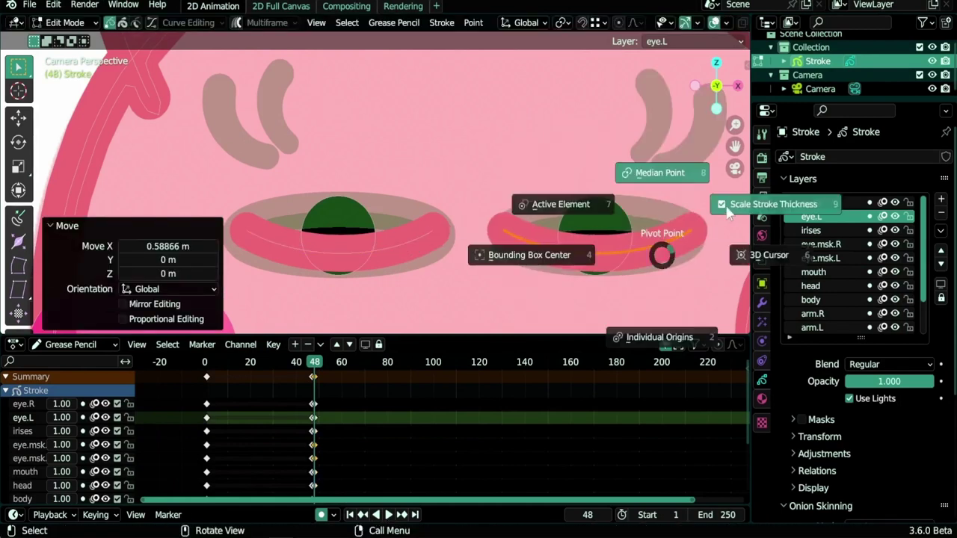
{"action": "left_click", "coordinate": [729, 209]}
{"action": "key", "text": "s"}
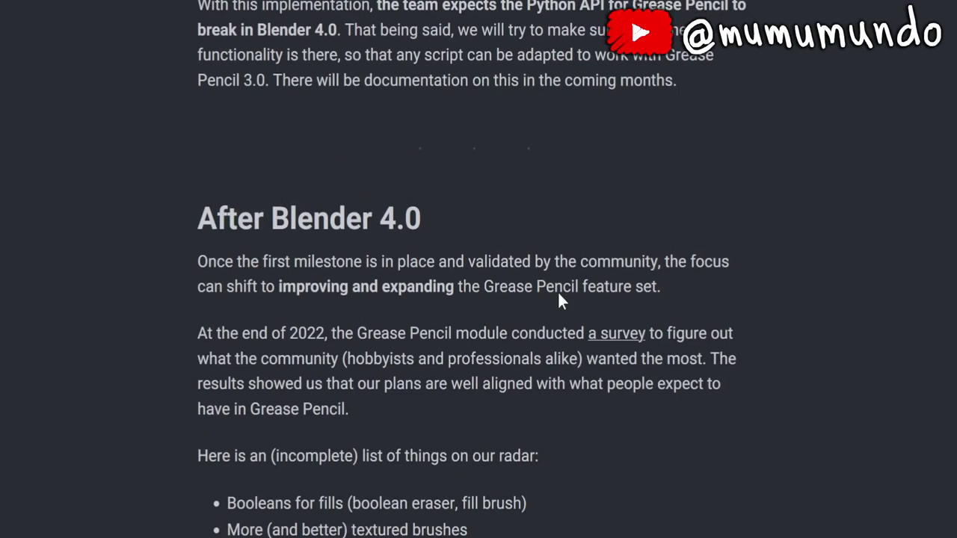
- Highlight the radar list items: Booleans for fills, textured brushes, Grease Pencil assets and UI improvements
{"action": "scroll", "coordinate": [561, 299], "scroll_direction": "down", "scroll_amount": 3}
{"action": "left_click_drag", "start_coordinate": [198, 217], "coordinate": [557, 217]}
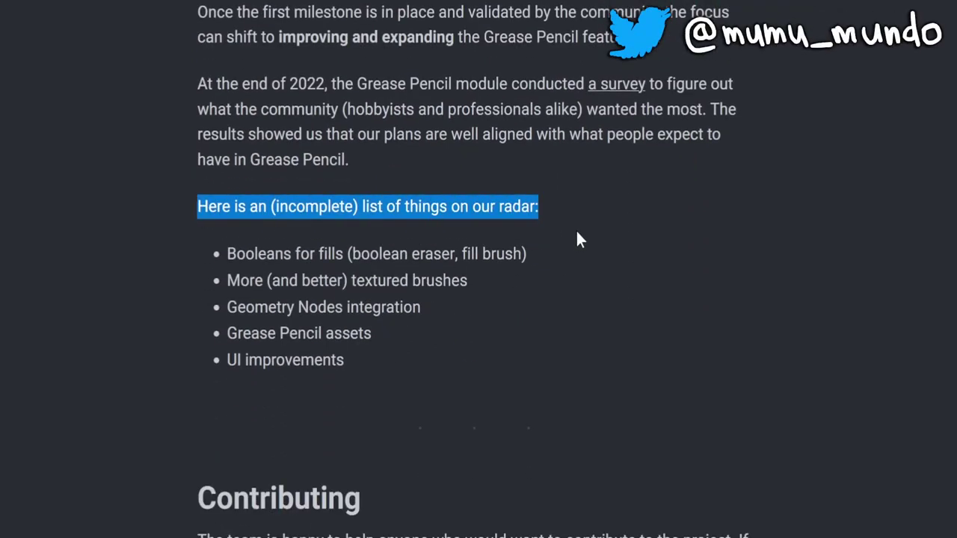
{"action": "left_click", "coordinate": [576, 228]}
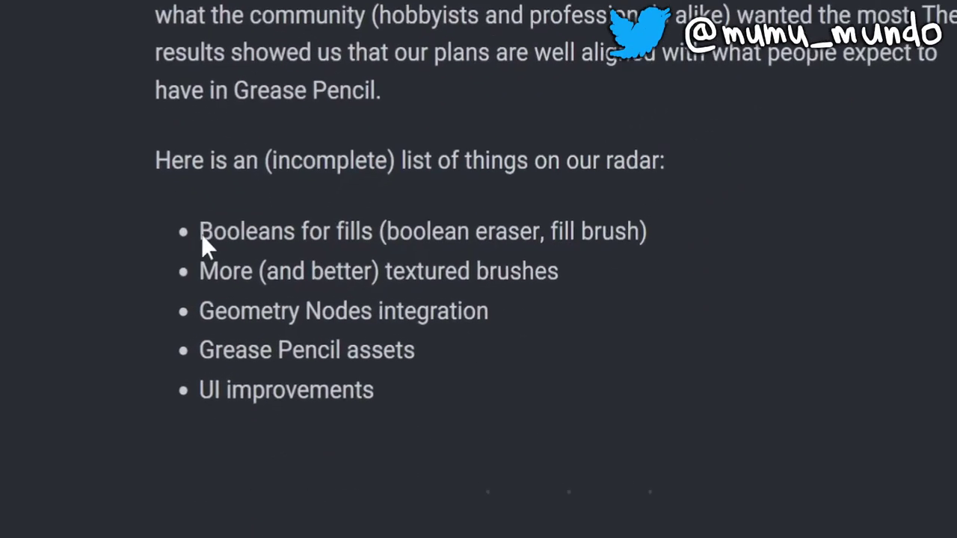
{"action": "mouse_move", "coordinate": [200, 232]}
{"action": "left_mouse_down"}
{"action": "mouse_move", "coordinate": [621, 235]}
{"action": "mouse_move", "coordinate": [689, 246]}
{"action": "left_mouse_up"}
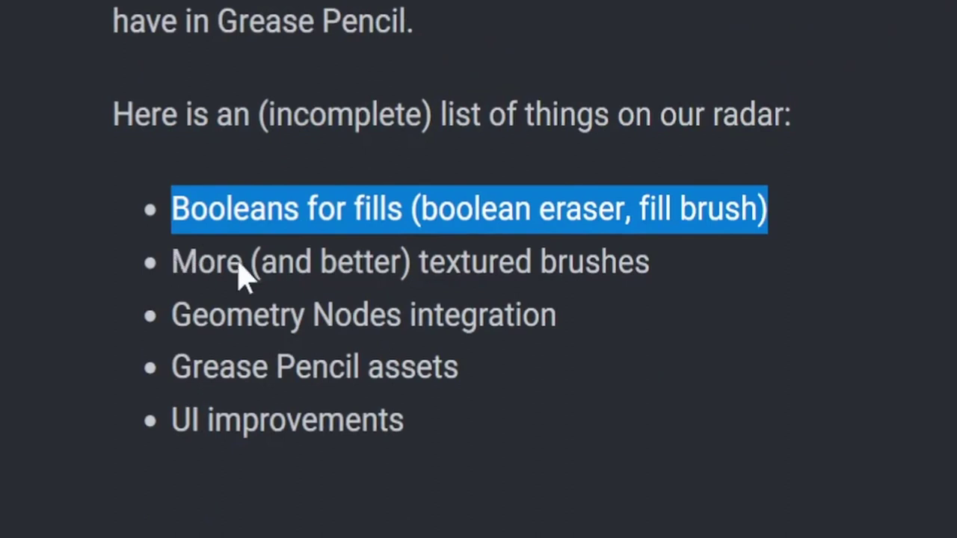
{"action": "left_click_drag", "start_coordinate": [180, 264], "coordinate": [313, 270]}
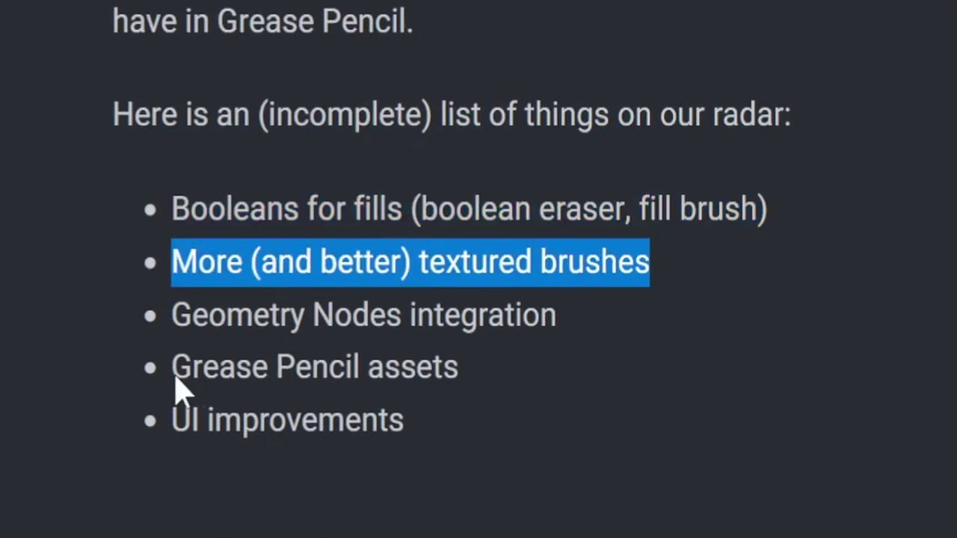
{"action": "left_click_drag", "start_coordinate": [176, 380], "coordinate": [191, 381]}
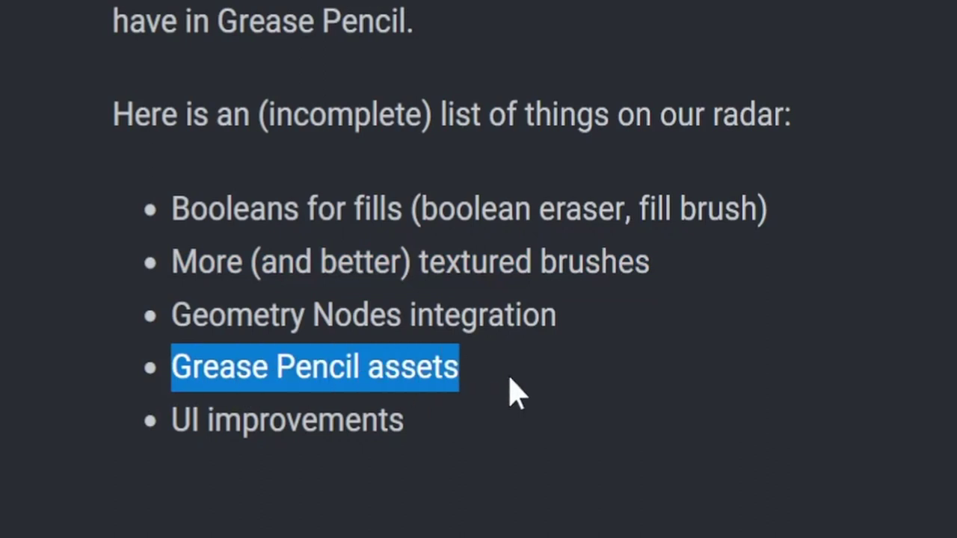
{"action": "left_click_drag", "start_coordinate": [175, 426], "coordinate": [412, 428]}
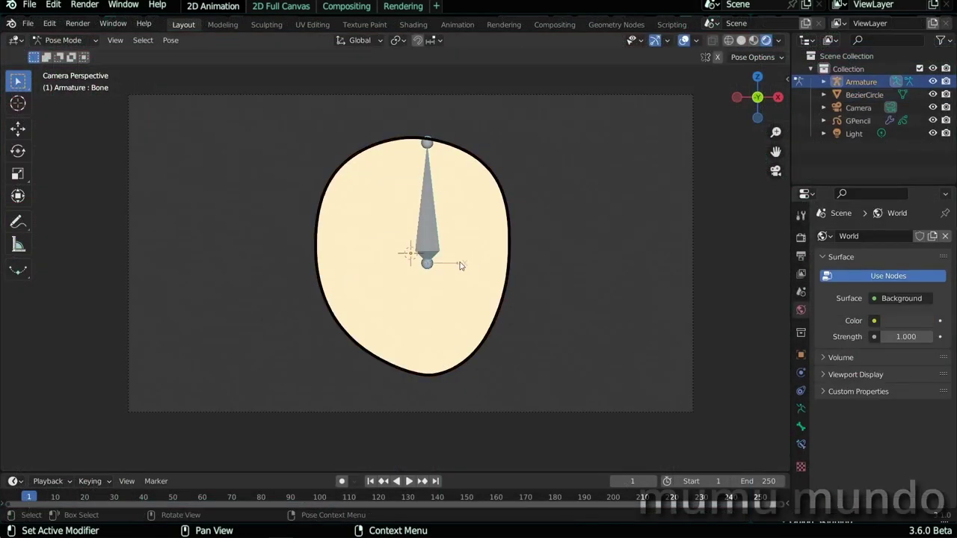
- Rotate the pig's mouth stroke 180° into a frown and reposition it
{"action": "key", "text": "g"}
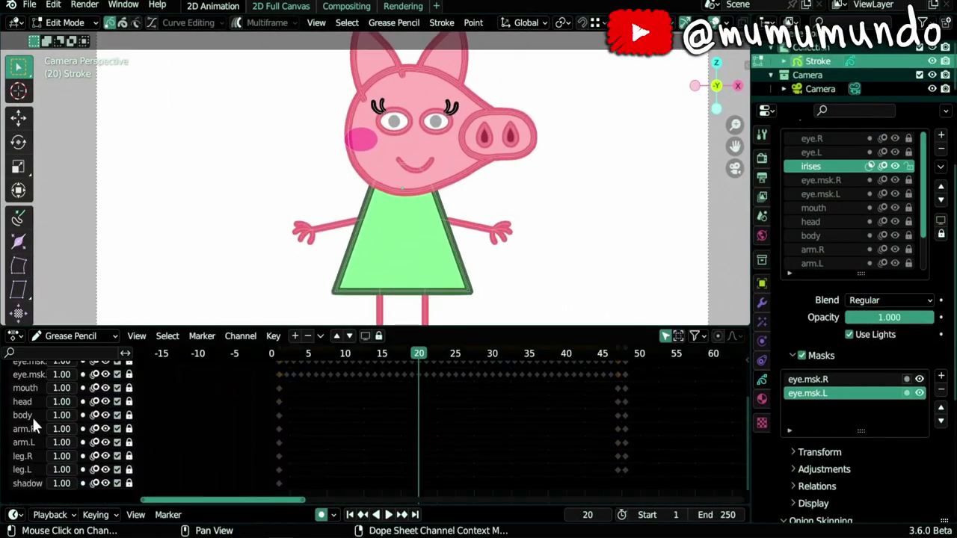
{"action": "scroll", "coordinate": [485, 217], "scroll_direction": "up", "scroll_amount": 5}
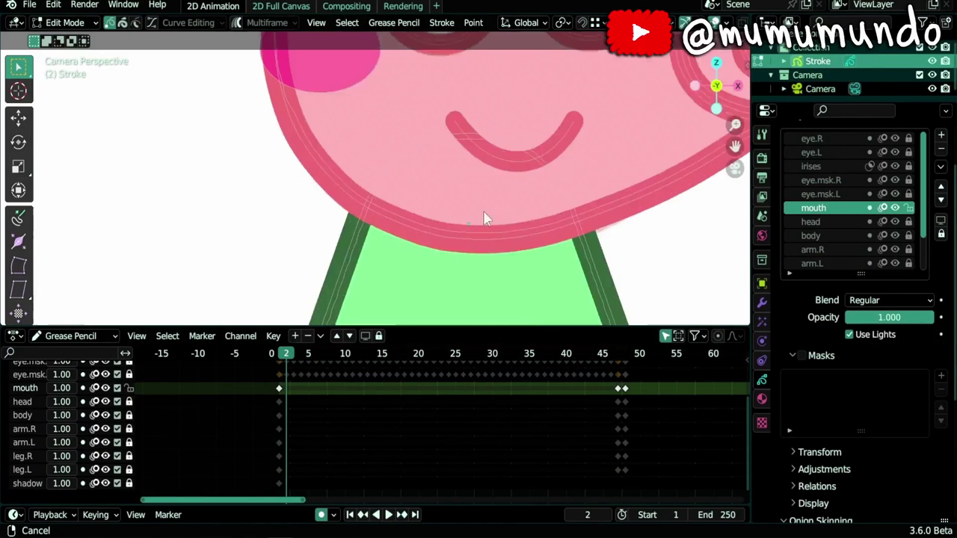
{"action": "middle_click_drag", "start_coordinate": [485, 216], "coordinate": [357, 307], "text": "shift"}
{"action": "left_click", "coordinate": [394, 257]}
{"action": "key", "text": "r"}
{"action": "key", "text": "1"}
{"action": "key", "text": "8"}
{"action": "key", "text": "0"}
{"action": "key", "text": "Return"}
{"action": "key", "text": "g"}
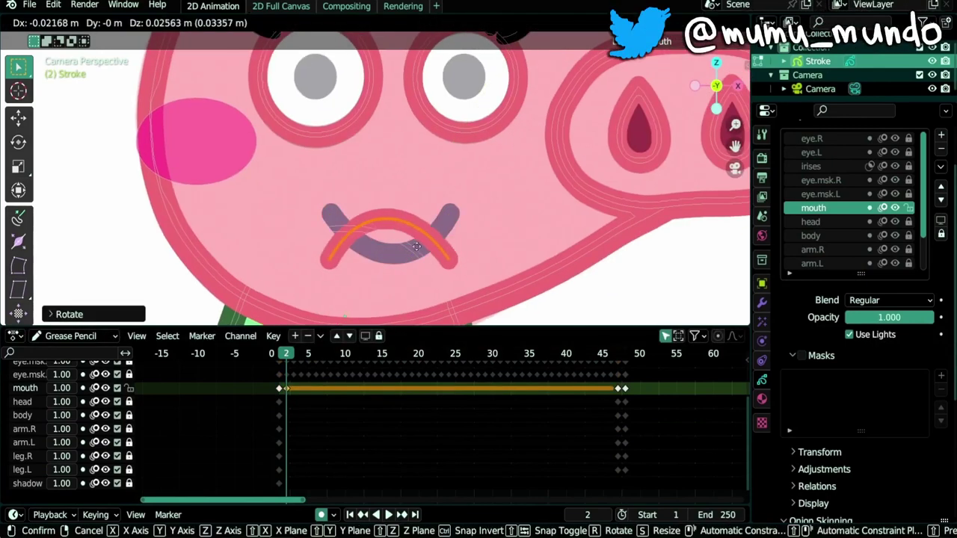
{"action": "key", "text": "Return"}
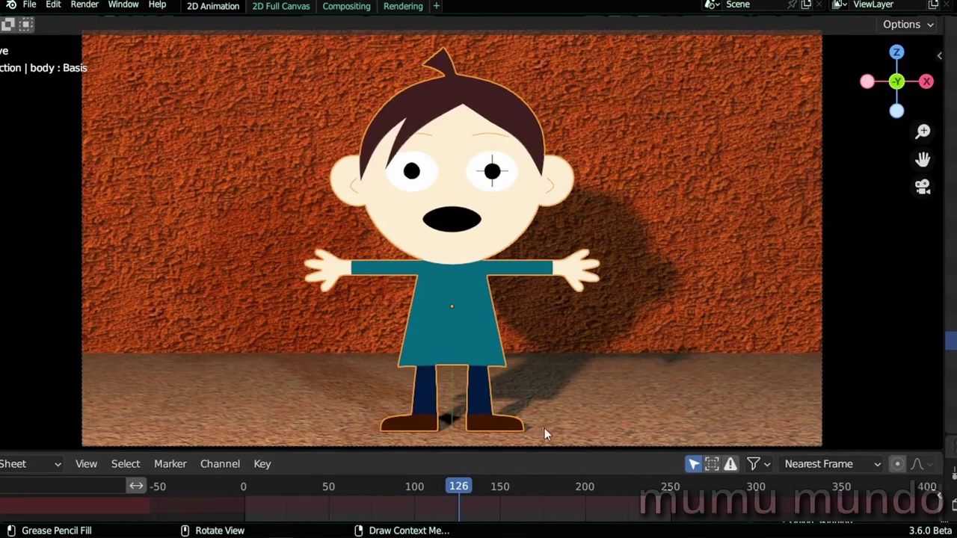
- Orbit around the rigged boy character, view it from the side and select its body bone
{"action": "middle_click_drag", "start_coordinate": [544, 429], "coordinate": [384, 391]}
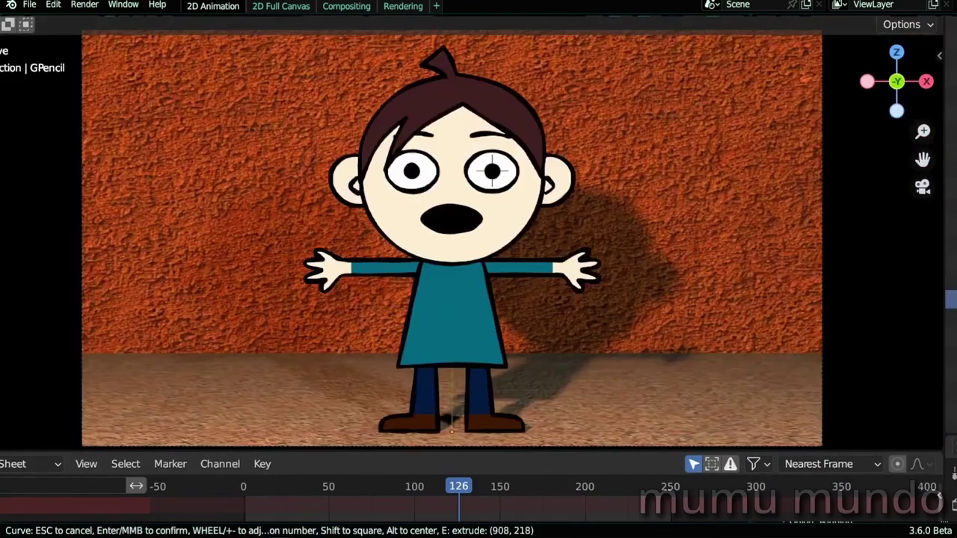
{"action": "scroll", "coordinate": [421, 338], "scroll_direction": "up", "scroll_amount": 5}
{"action": "middle_click_drag", "start_coordinate": [489, 276], "coordinate": [485, 243]}
{"action": "key", "text": "ctrl+KP_3"}
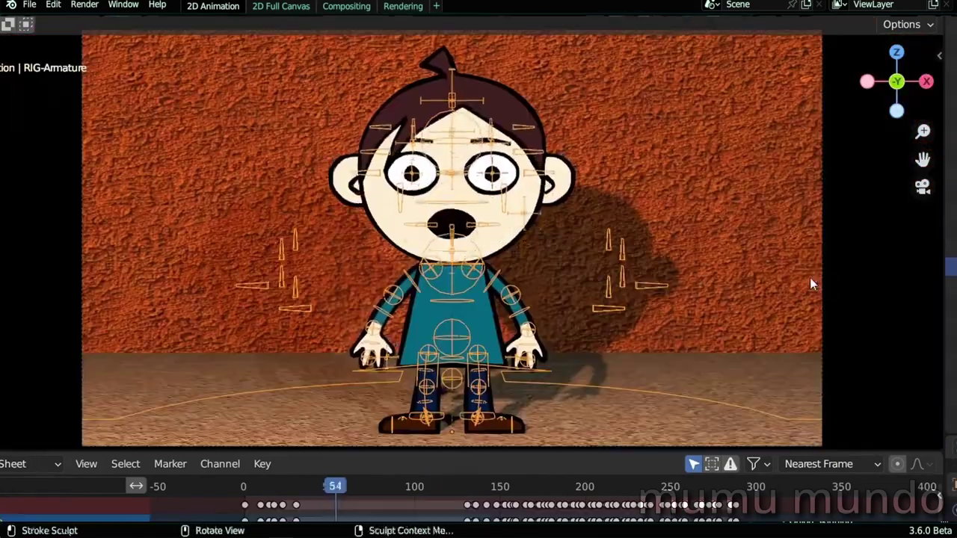
{"action": "middle_click_drag", "start_coordinate": [791, 285], "coordinate": [506, 365]}
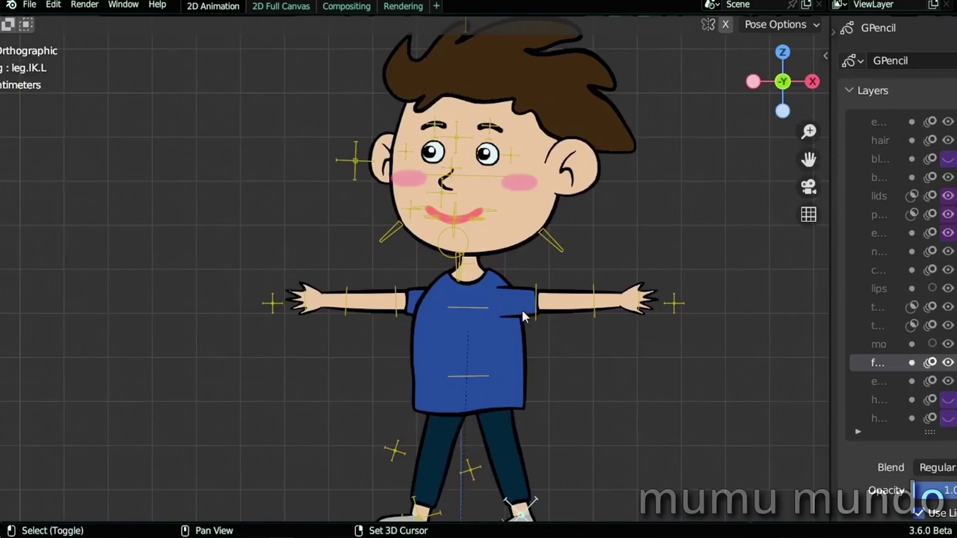
{"action": "left_click", "coordinate": [524, 316], "text": "shift"}
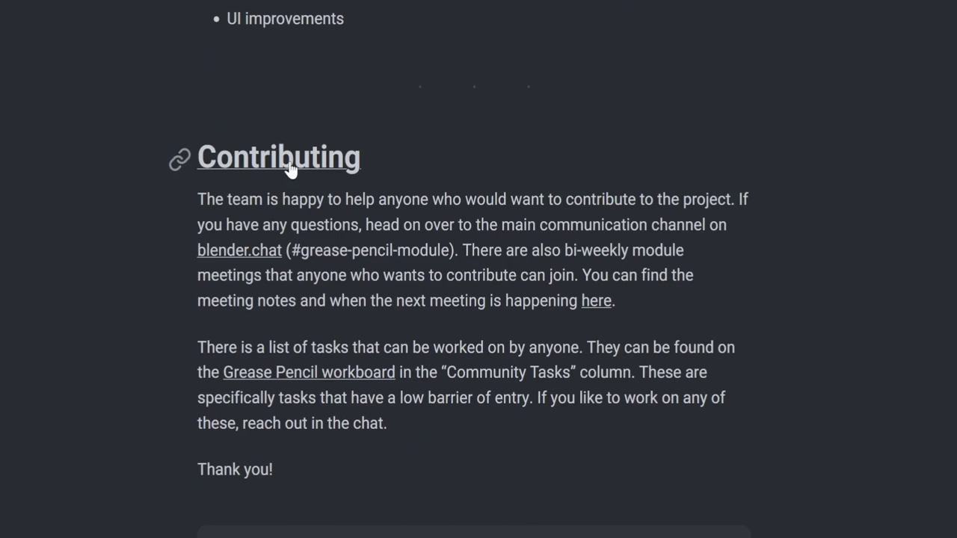
- Highlight the Contributing section's task-list sentence and the sentence about bi-weekly module meetings
{"action": "scroll", "coordinate": [290, 171], "scroll_direction": "down", "scroll_amount": 1}
{"action": "left_click_drag", "start_coordinate": [197, 263], "coordinate": [580, 274]}
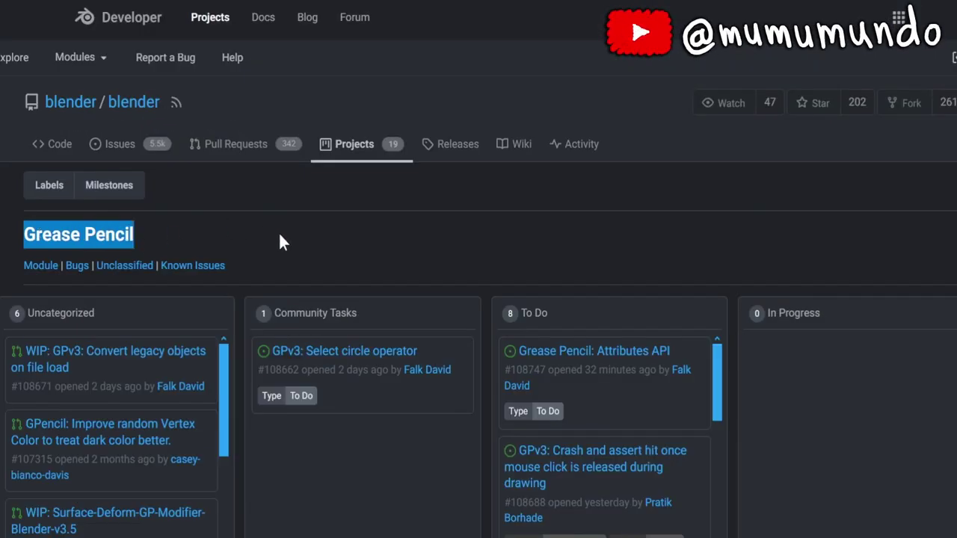
{"action": "scroll", "coordinate": [278, 242], "scroll_direction": "down", "scroll_amount": 3}
{"action": "left_click_drag", "start_coordinate": [299, 472], "coordinate": [520, 471]}
{"action": "left_click_drag", "start_coordinate": [458, 182], "coordinate": [372, 228]}
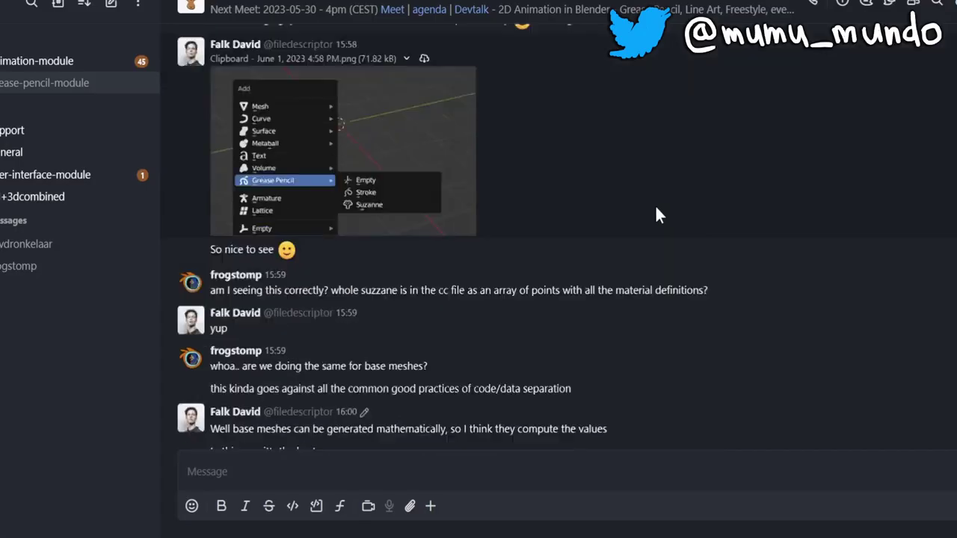
{"action": "scroll", "coordinate": [655, 205], "scroll_direction": "down", "scroll_amount": 10}
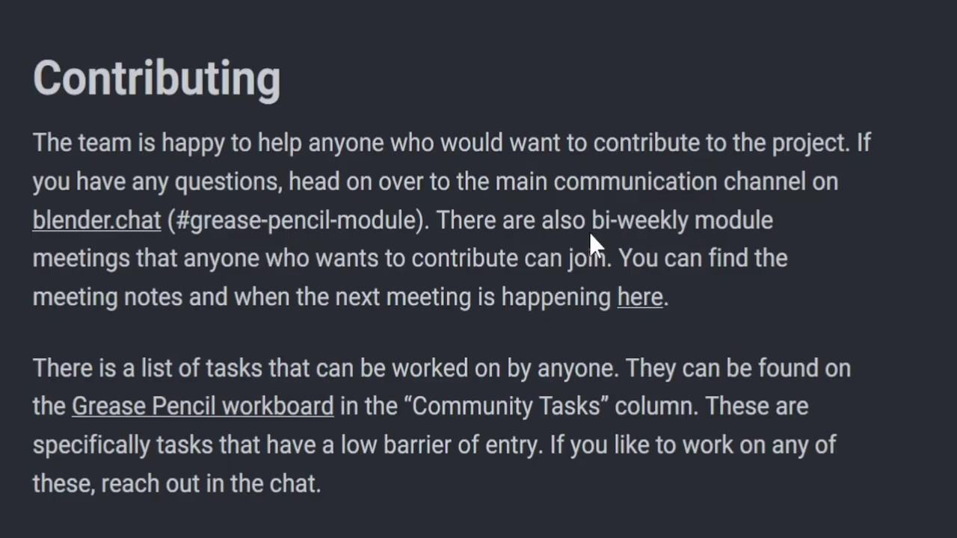
{"action": "left_click_drag", "start_coordinate": [589, 228], "coordinate": [240, 271]}
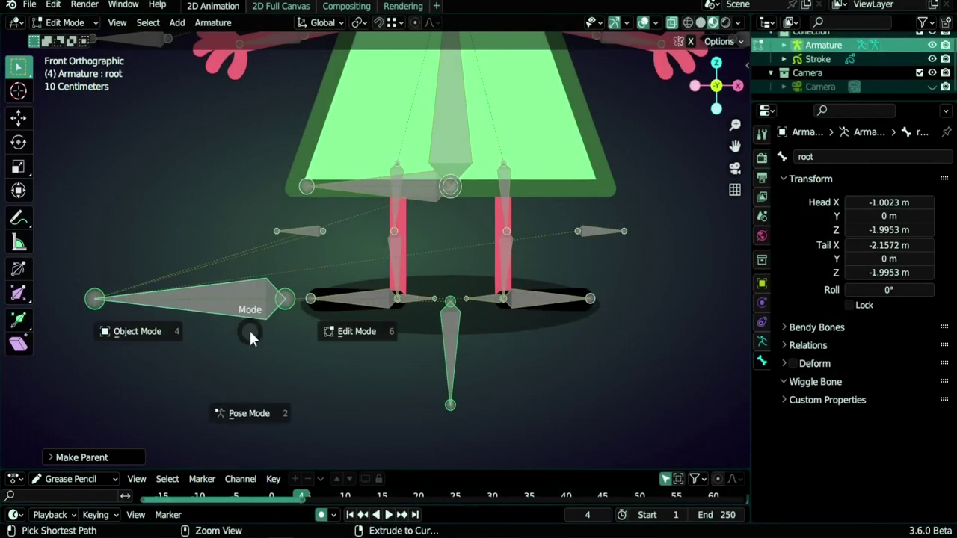
- Switch the armature to Pose Mode and rotate the left arm bone 15 degrees
{"action": "left_click", "coordinate": [300, 350]}
{"action": "scroll", "coordinate": [300, 356], "scroll_direction": "up", "scroll_amount": 2}
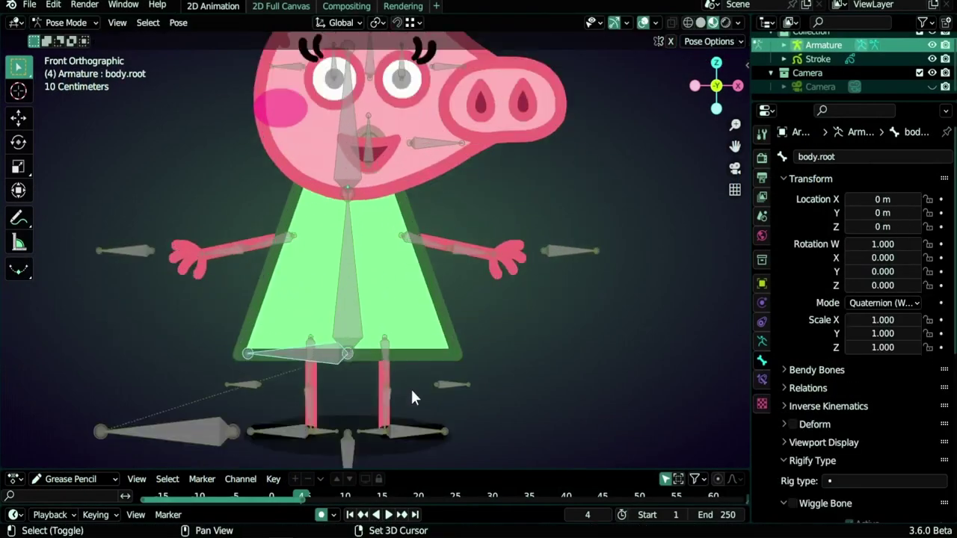
{"action": "key", "text": "r"}
{"action": "scroll", "coordinate": [474, 379], "scroll_direction": "up", "scroll_amount": 5}
- Add an IK constraint to leg.L targeting Armature leg.ik.L, pole leg.pole.L, chain length 1
{"action": "left_click", "coordinate": [761, 379]}
{"action": "left_click", "coordinate": [860, 157]}
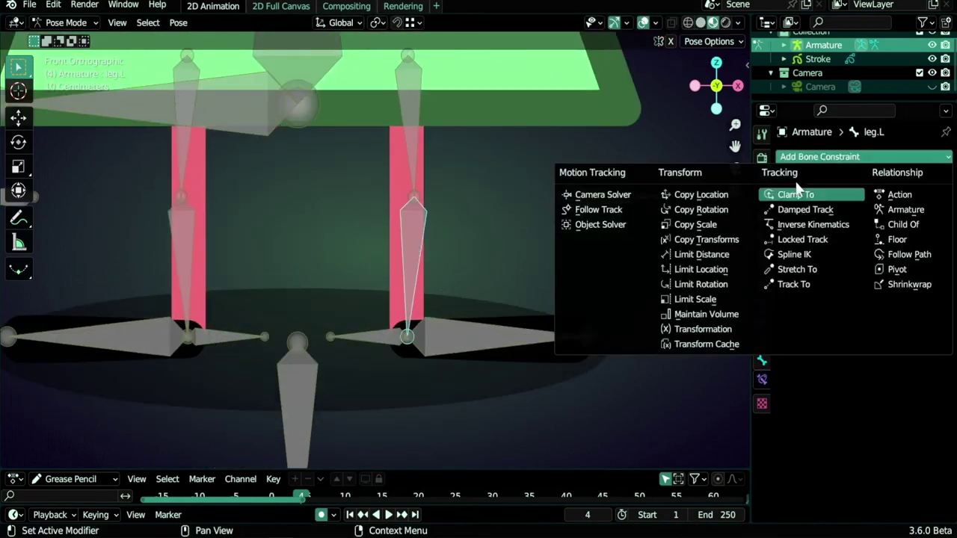
{"action": "left_click", "coordinate": [830, 218]}
{"action": "left_click", "coordinate": [886, 199]}
{"action": "left_click", "coordinate": [833, 218]}
{"action": "left_click", "coordinate": [823, 250]}
{"action": "left_click", "coordinate": [885, 232]}
{"action": "left_click", "coordinate": [889, 253]}
{"action": "left_click", "coordinate": [897, 269]}
{"action": "left_click", "coordinate": [931, 295]}
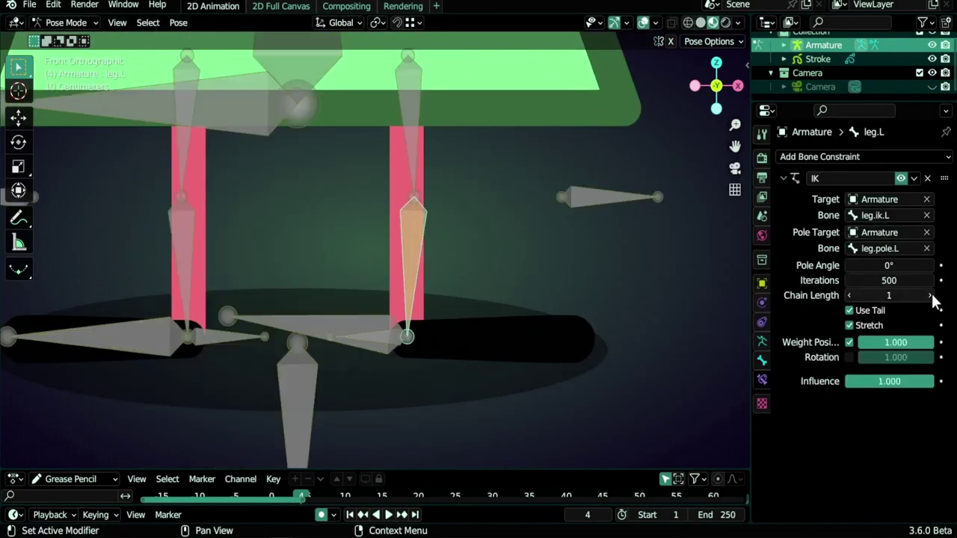
- Set the IK constraint's pole angle to 90°, then select the left foot bone
{"action": "left_click", "coordinate": [885, 267]}
{"action": "type", "text": "90d"}
{"action": "key", "text": "Return"}
{"action": "scroll", "coordinate": [319, 205], "scroll_direction": "down", "scroll_amount": 2}
{"action": "left_click", "coordinate": [396, 340]}
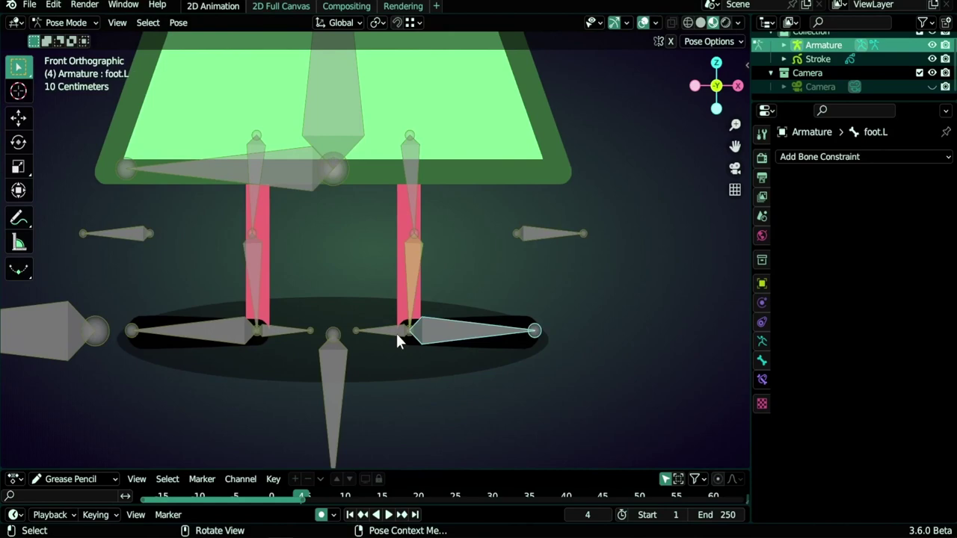